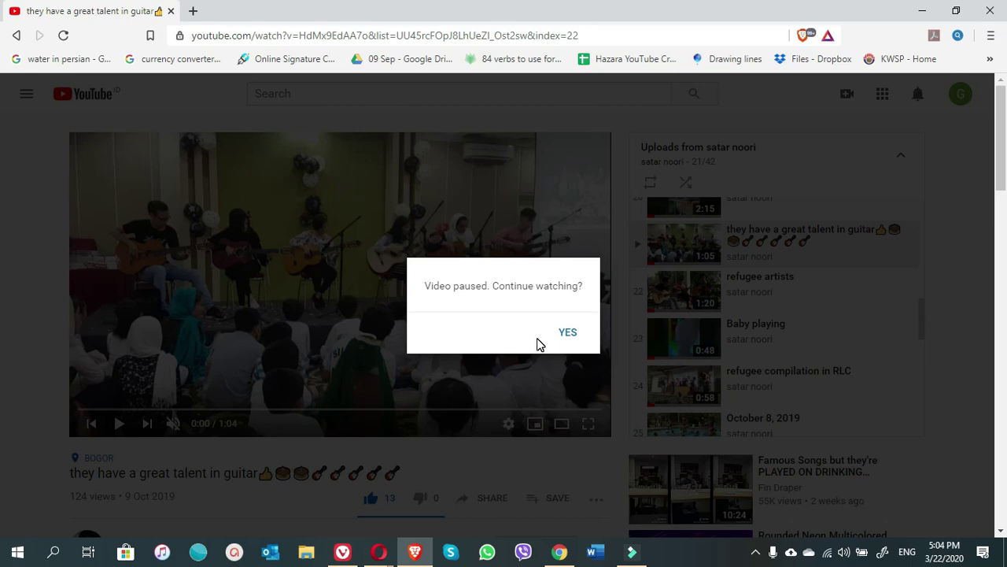
# Step: Confirm that the paused YouTube video should continue playing
pyautogui.click(567, 334)
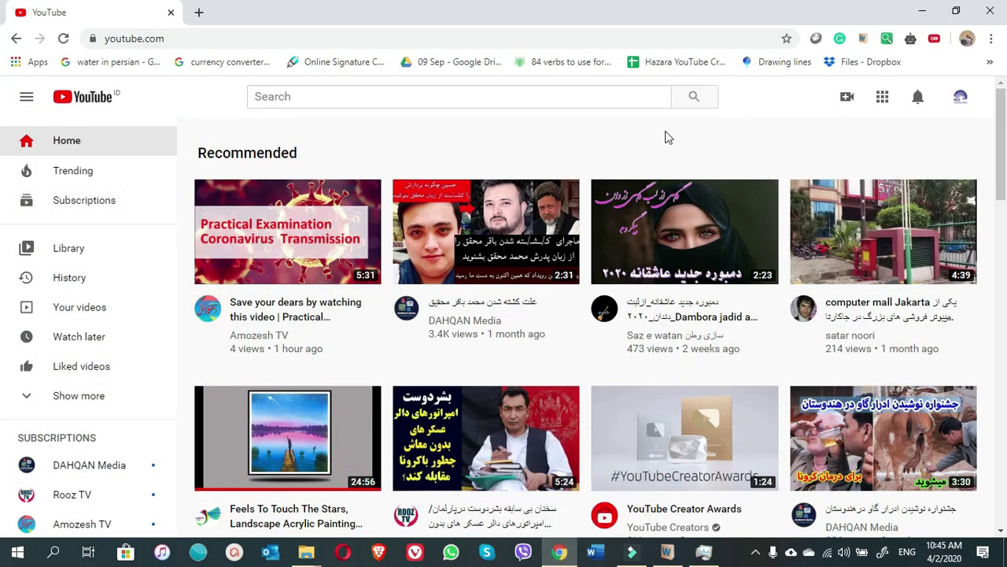
# Step: In Chrome, check the name of the YouTube NonStop extension and look through the "mccs consultancy" YouTube search results
pyautogui.rightClick(938, 45)
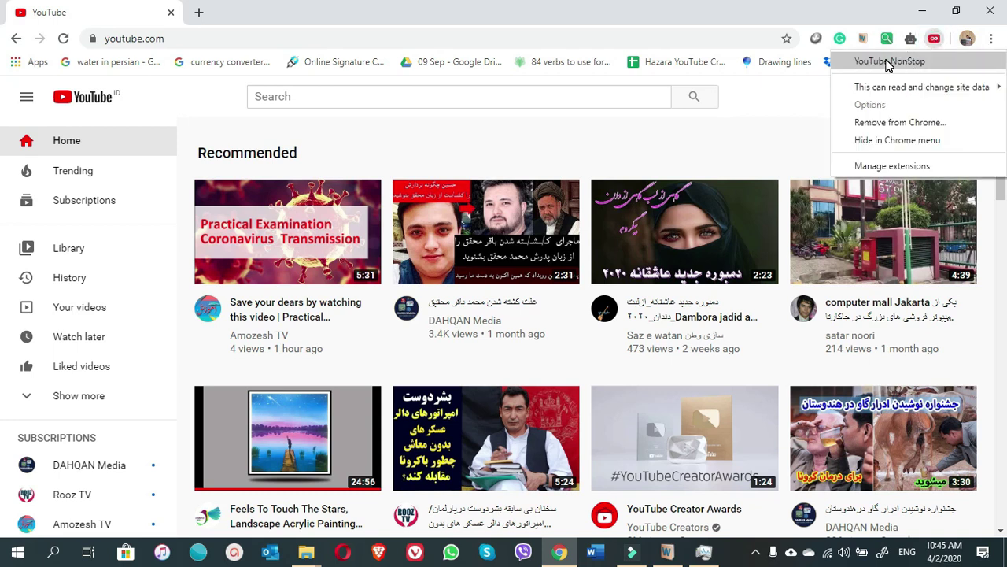
pyautogui.click(754, 121)
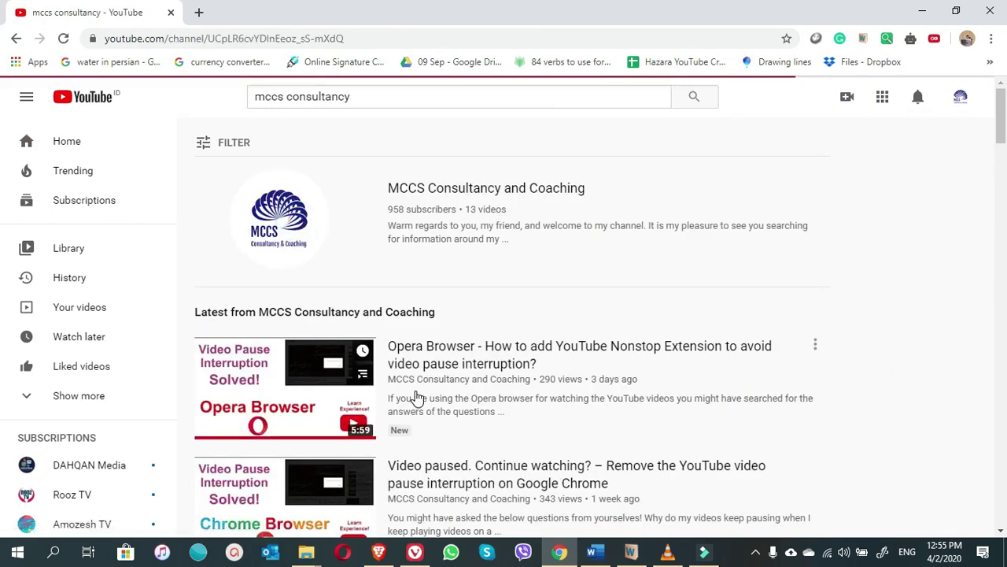
pyautogui.scroll(-3, 416, 393)
pyautogui.scroll(-2, 416, 393)
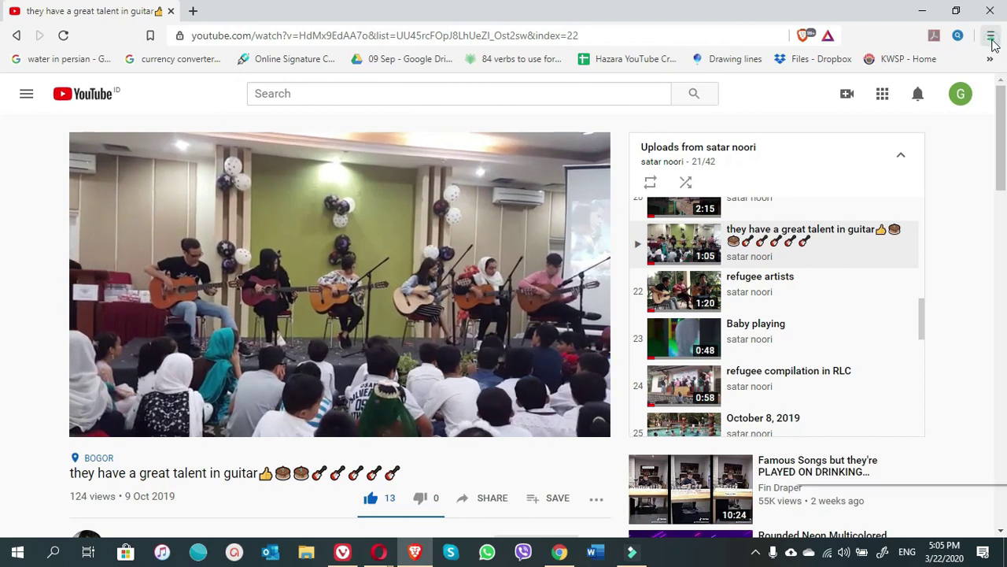
# Step: In Brave, open the extension management page from the Extensions settings and turn on Developer mode
pyautogui.click(993, 39)
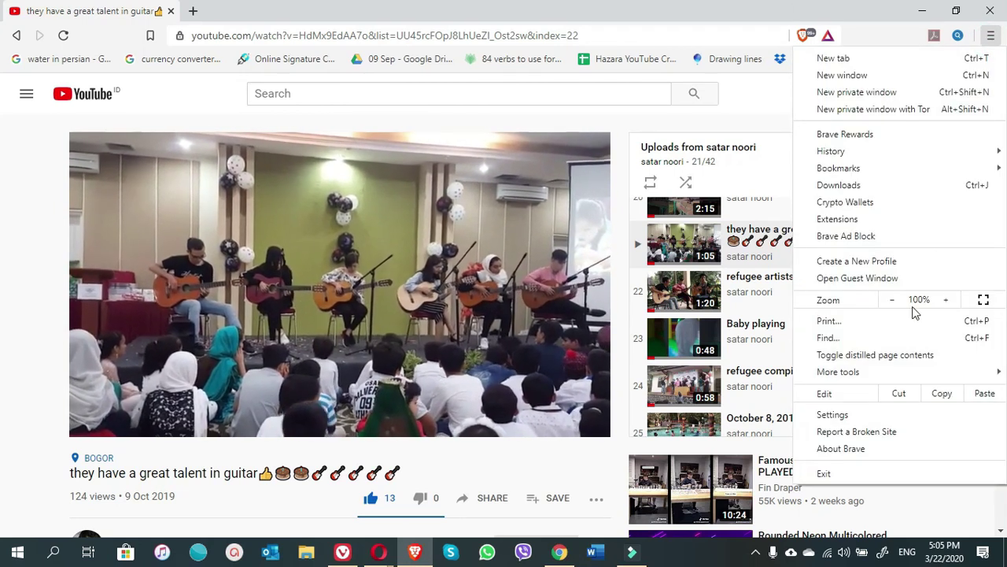
pyautogui.click(867, 418)
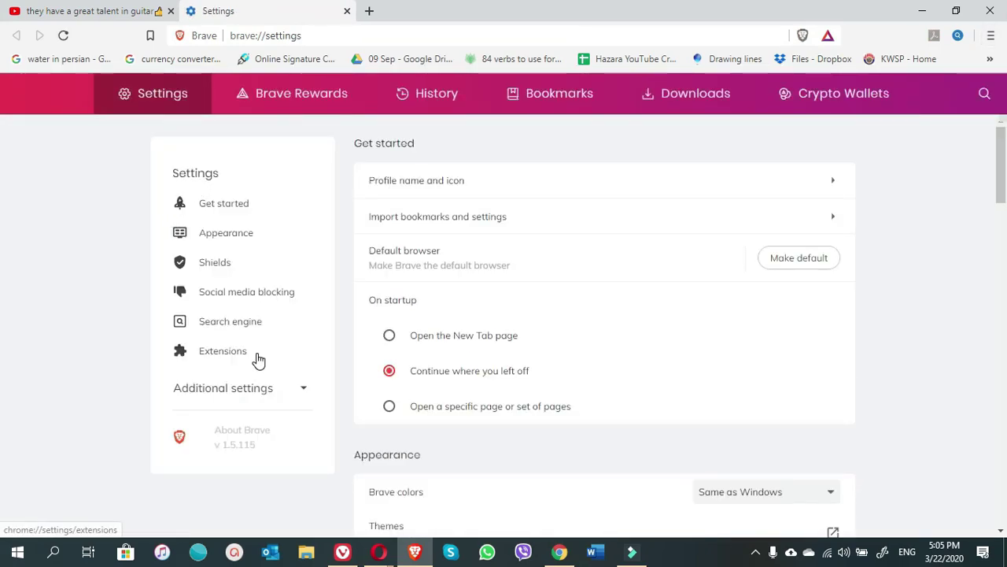
pyautogui.scroll(5, 211, 362)
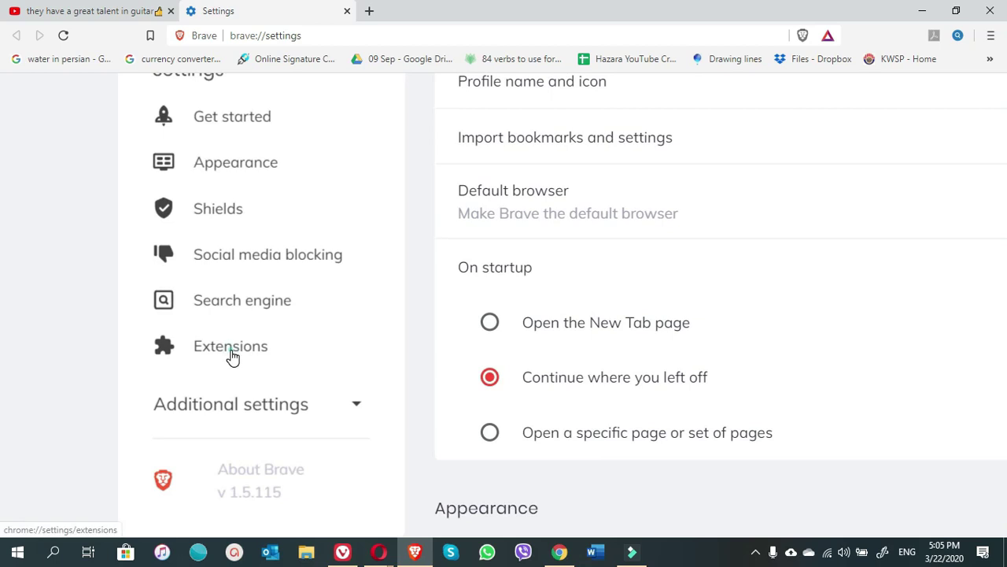
pyautogui.click(231, 351)
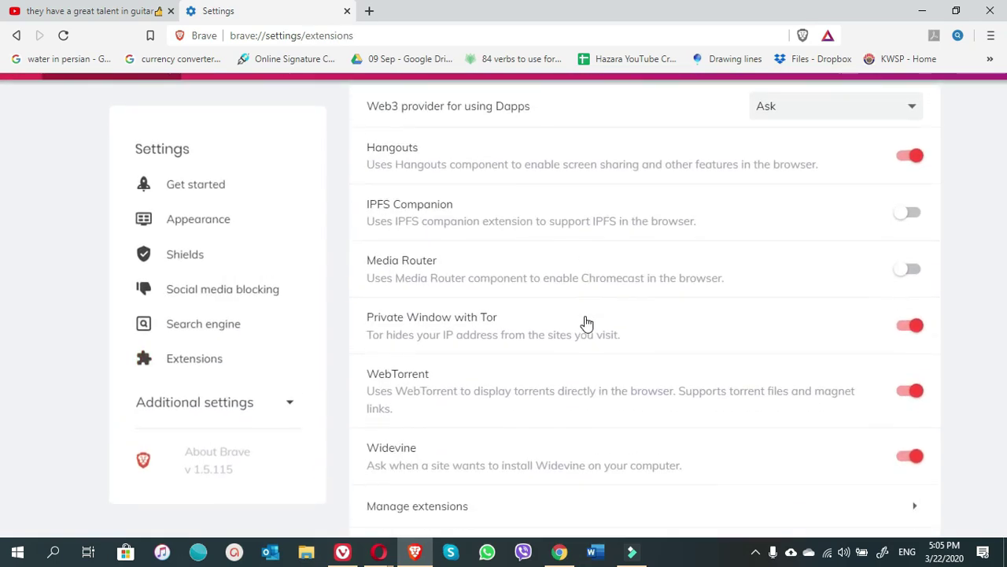
pyautogui.scroll(-2, 587, 323)
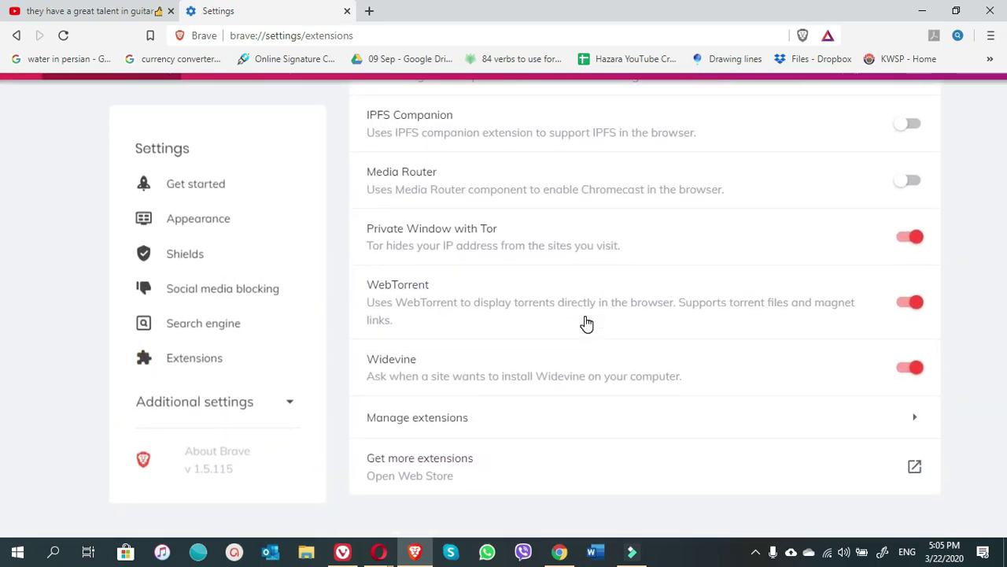
pyautogui.scroll(-1, 586, 323)
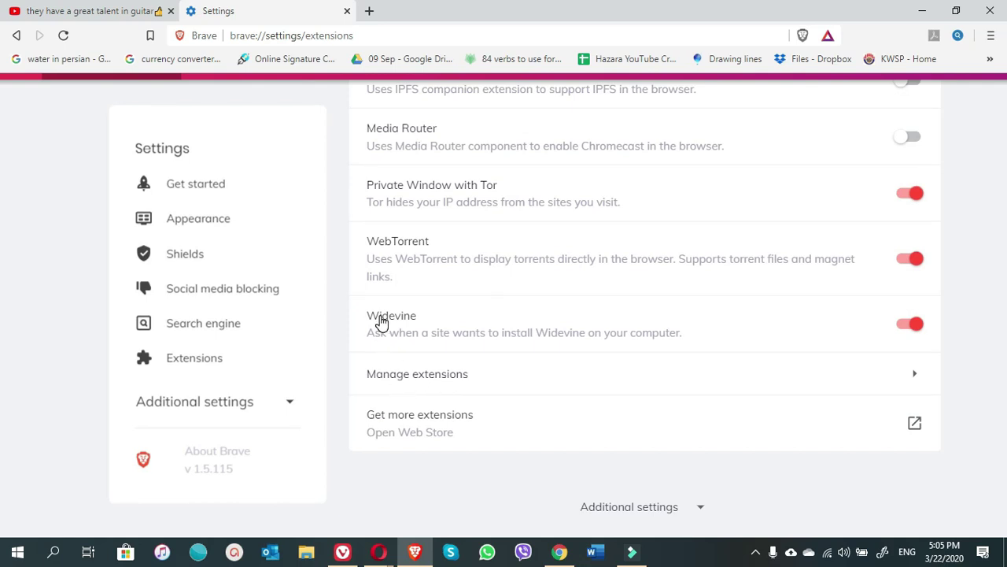
pyautogui.click(561, 374)
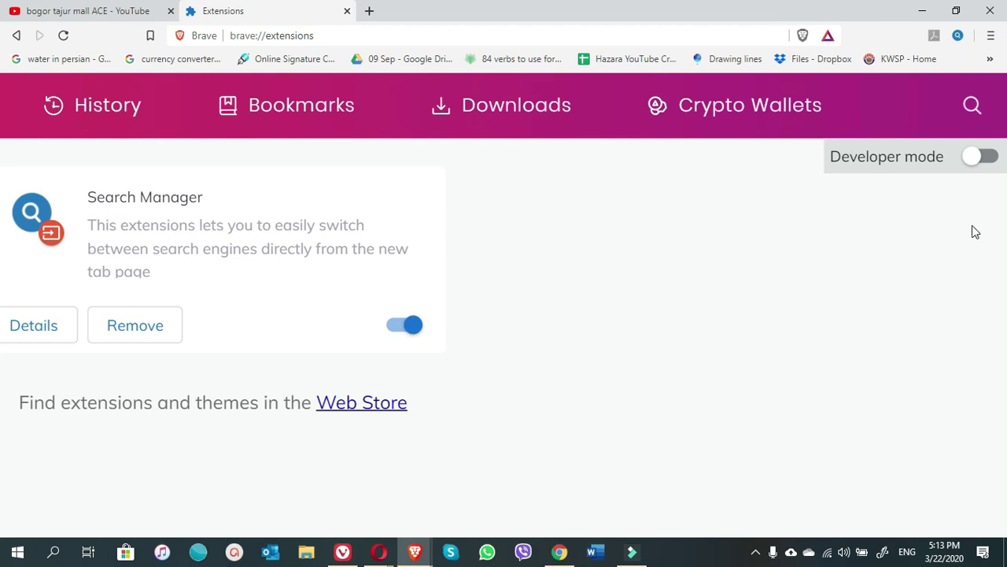
pyautogui.click(986, 158)
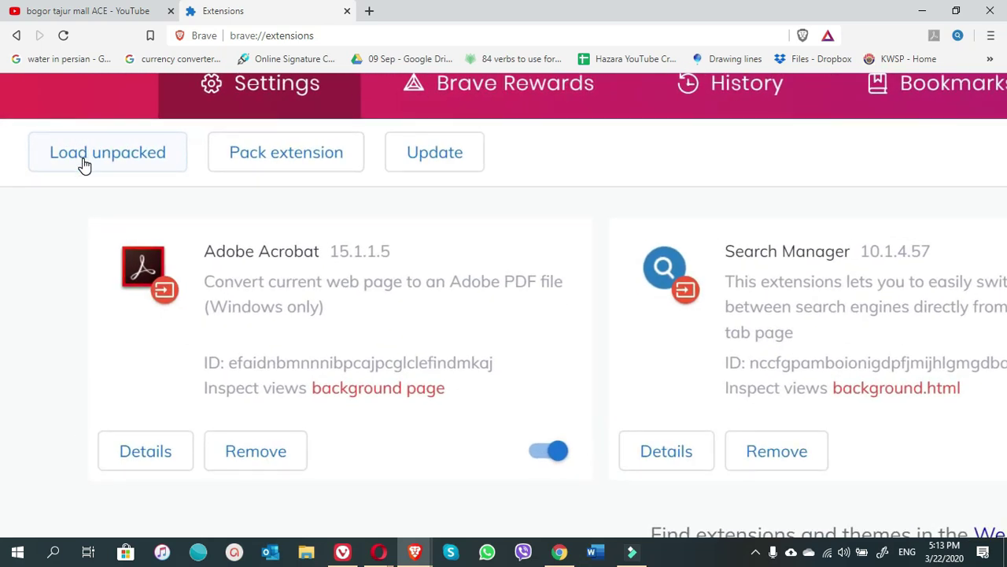
# Step: Start loading an unpacked extension and browse via %appdata% up to the AppData folder and into Local
pyautogui.click(82, 158)
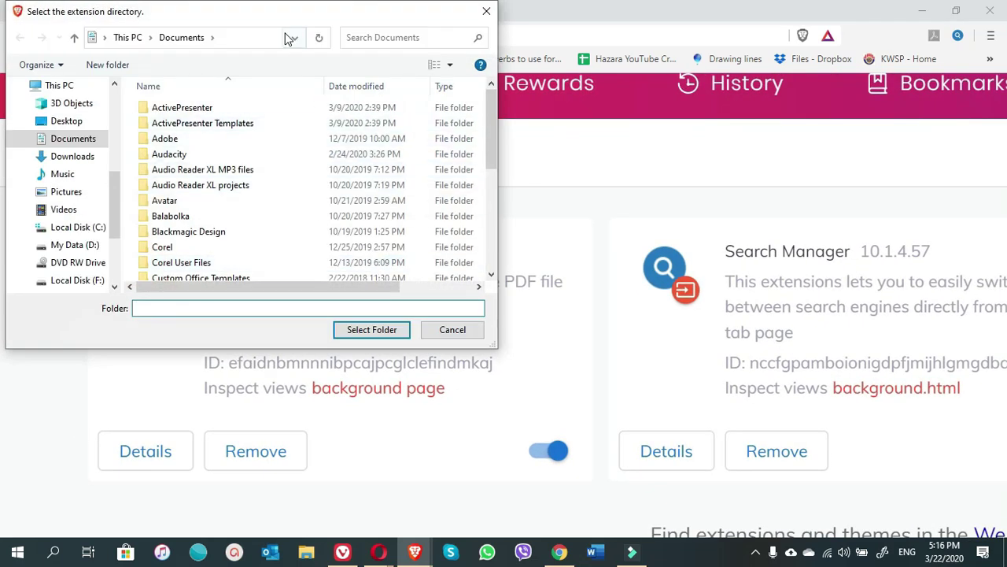
pyautogui.click(237, 39)
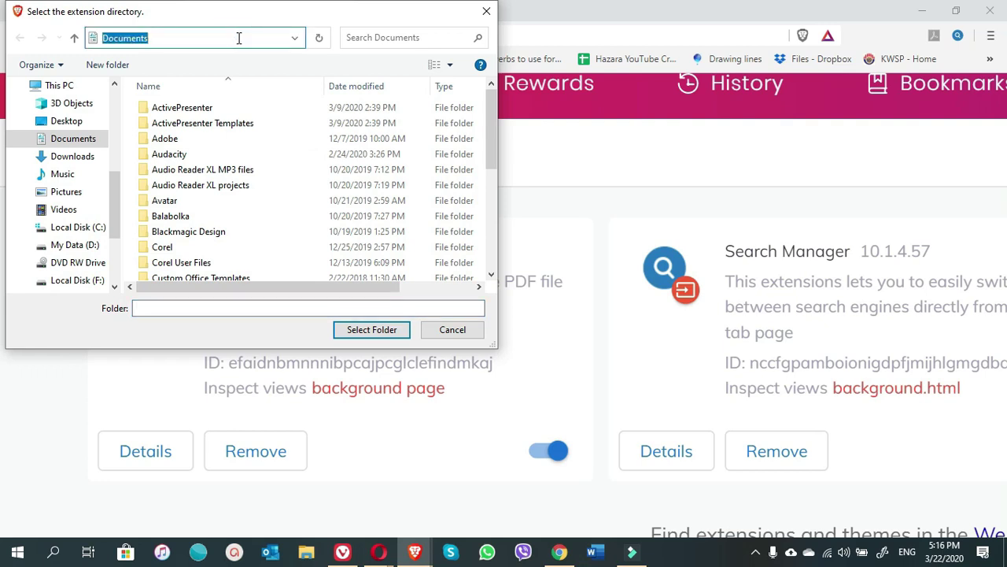
pyautogui.write('%appdata%')
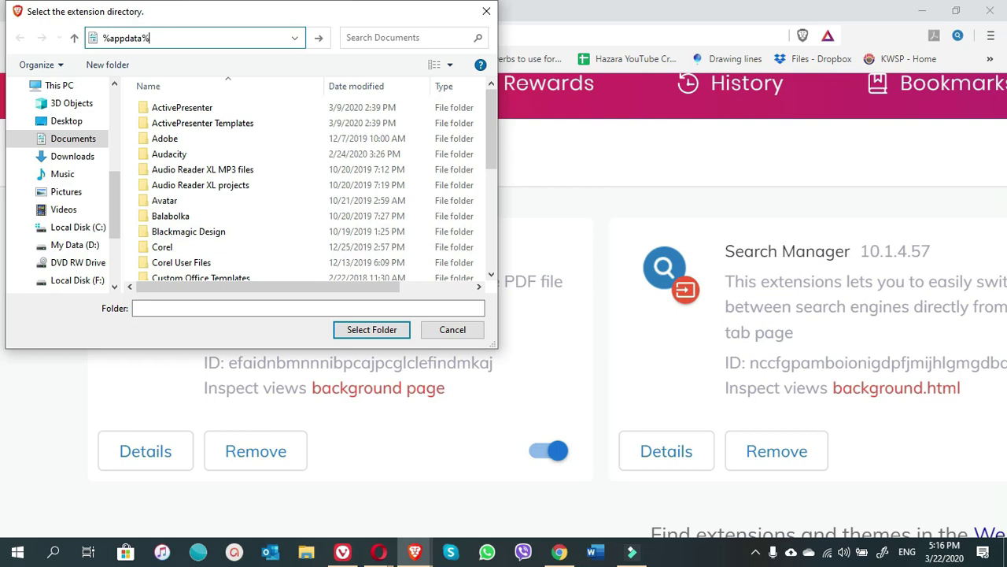
pyautogui.press('Return')
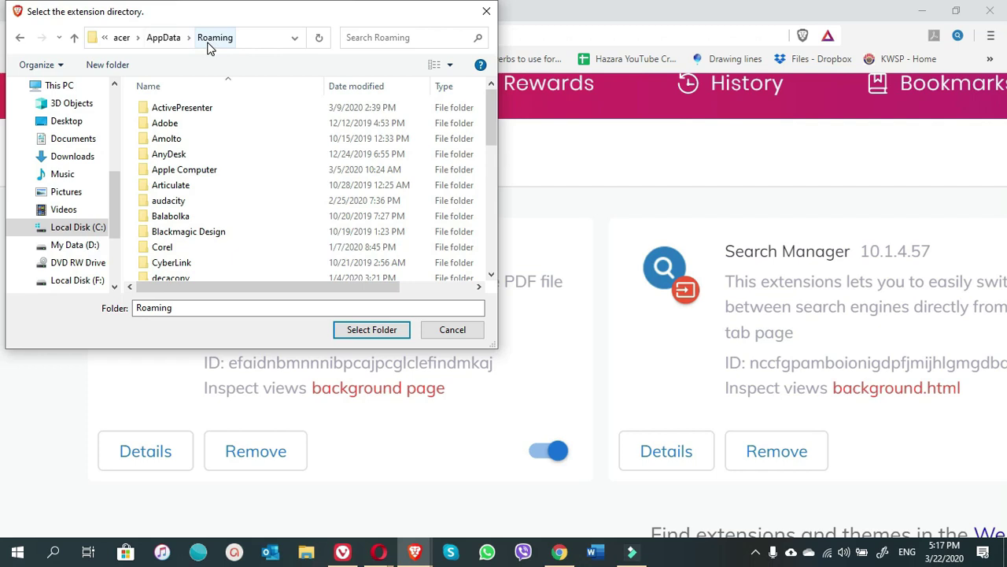
pyautogui.click(163, 39)
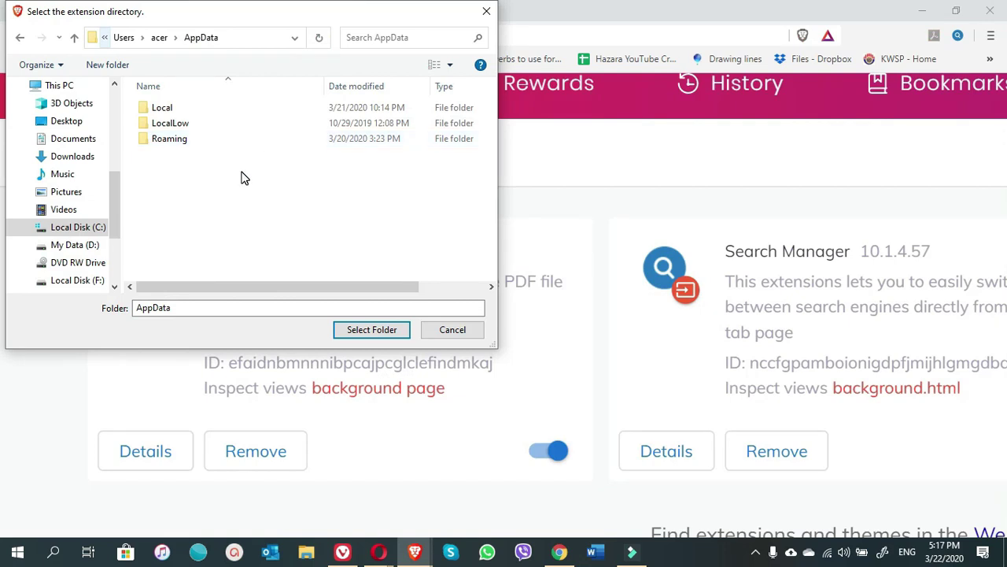
pyautogui.doubleClick(179, 109)
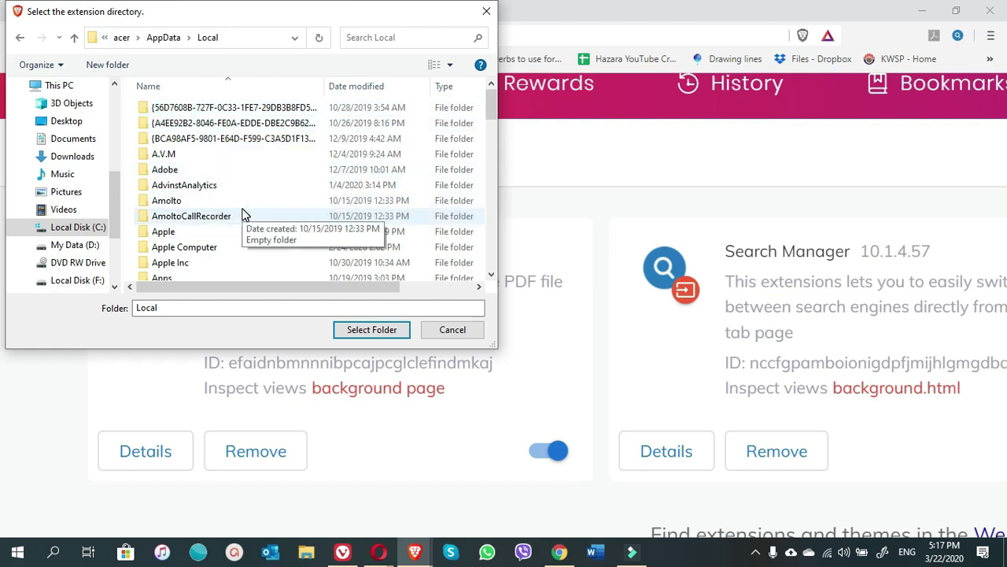
# Step: Find and open the Google folder inside AppData\Local
pyautogui.scroll(-7, 244, 214)
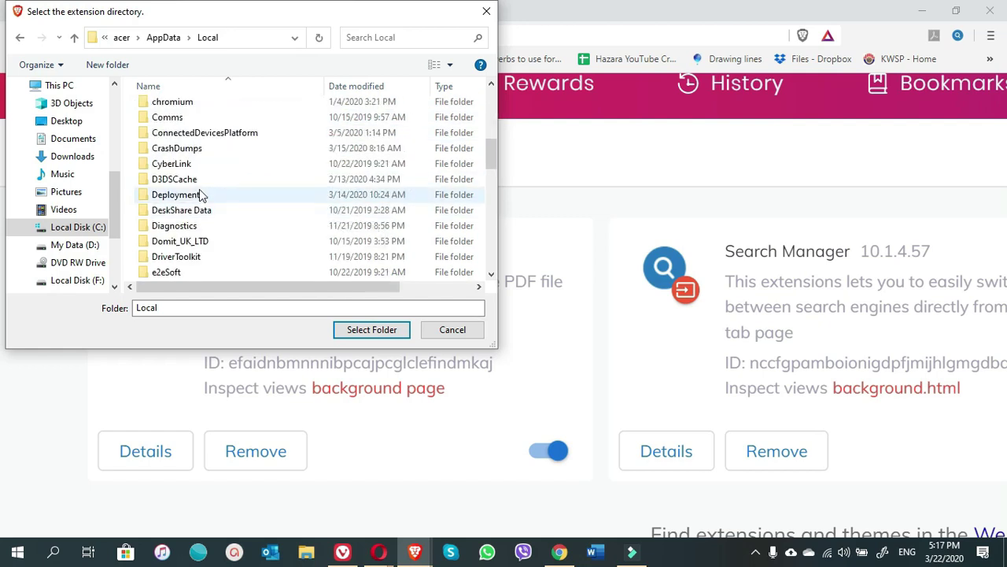
pyautogui.press('c')
pyautogui.press('c')
pyautogui.press('c')
pyautogui.press('c')
pyautogui.press('c')
pyautogui.press('c')
pyautogui.press('c')
pyautogui.press('g')
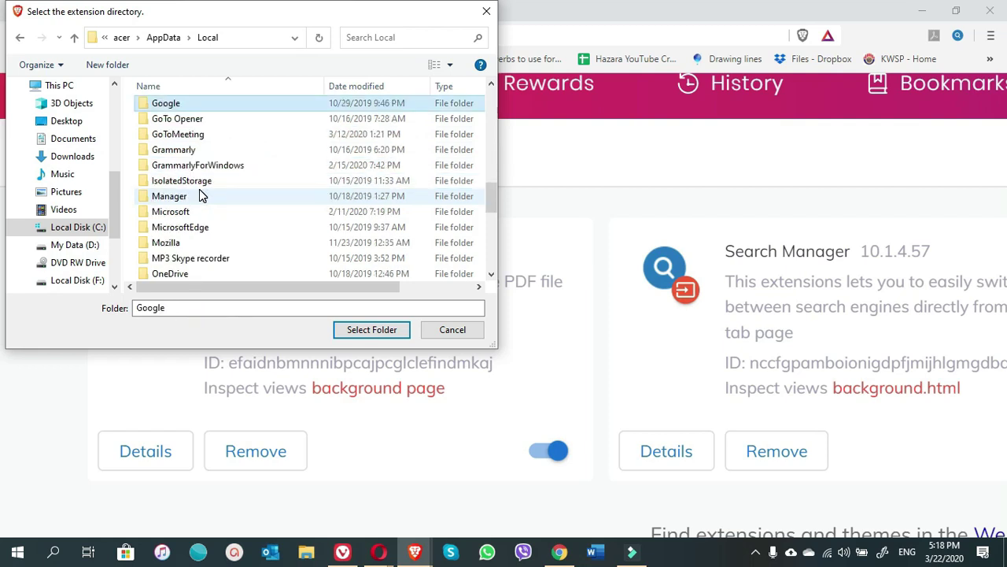
pyautogui.press('g')
pyautogui.press('Up')
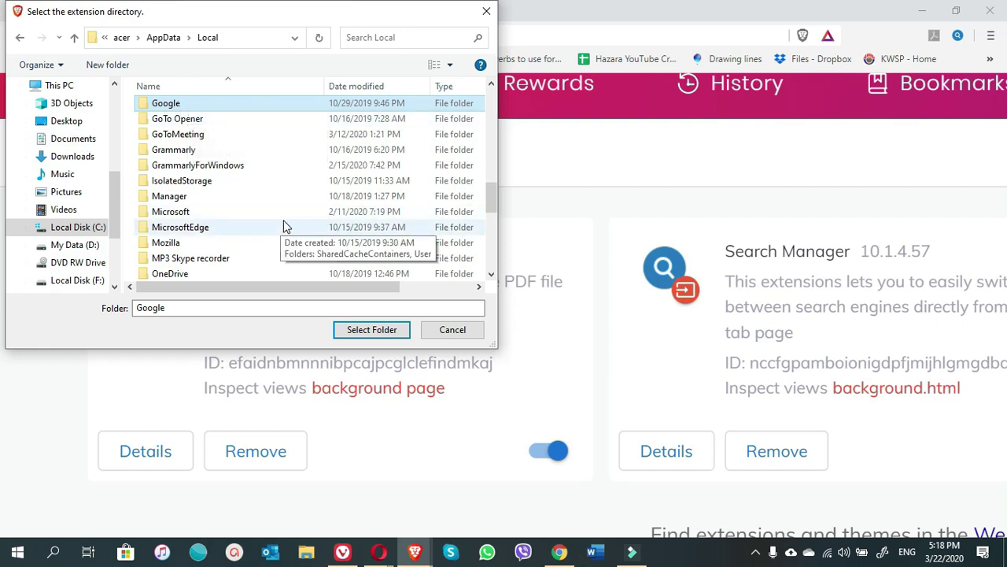
pyautogui.click(218, 103)
pyautogui.doubleClick(218, 103)
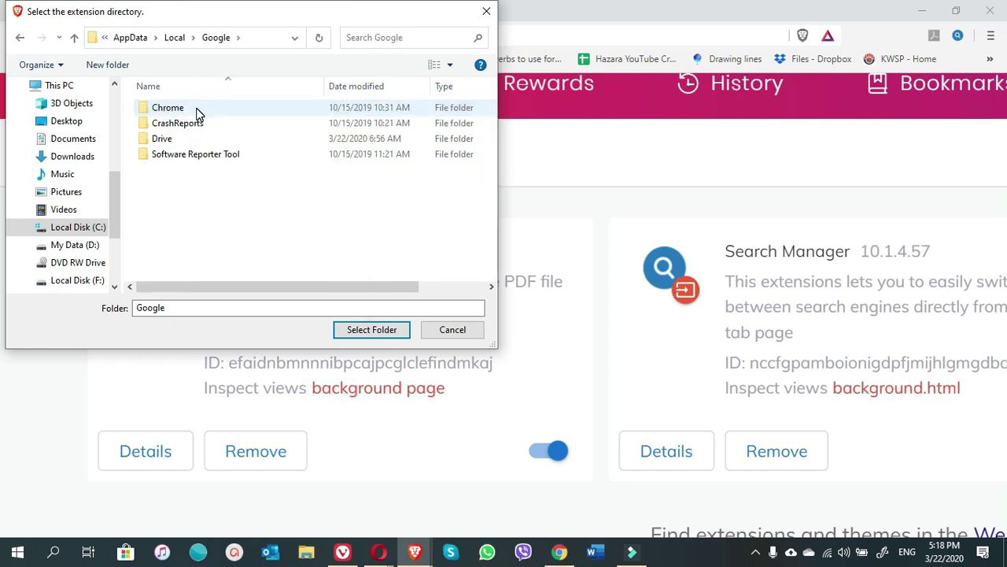
# Step: Browse from the Google folder through Chrome, User Data and Default into the Extensions folder
pyautogui.doubleClick(197, 114)
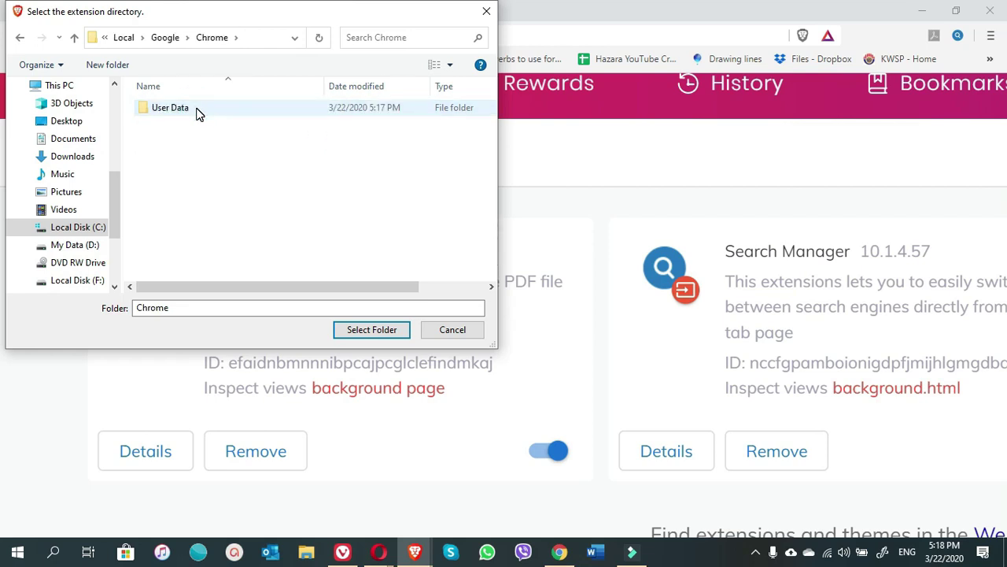
pyautogui.doubleClick(187, 116)
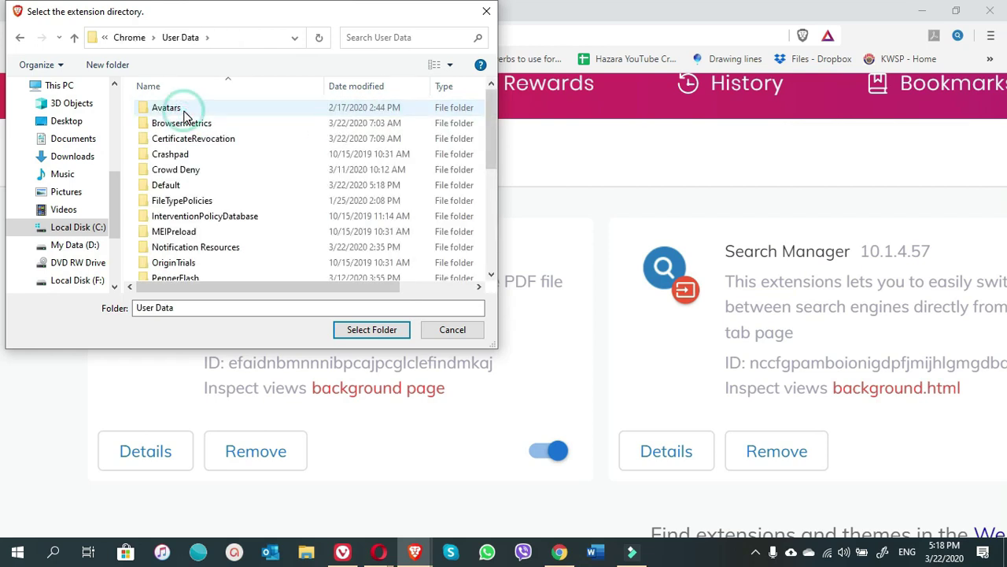
pyautogui.write('sh')
pyautogui.scroll(3, 249, 171)
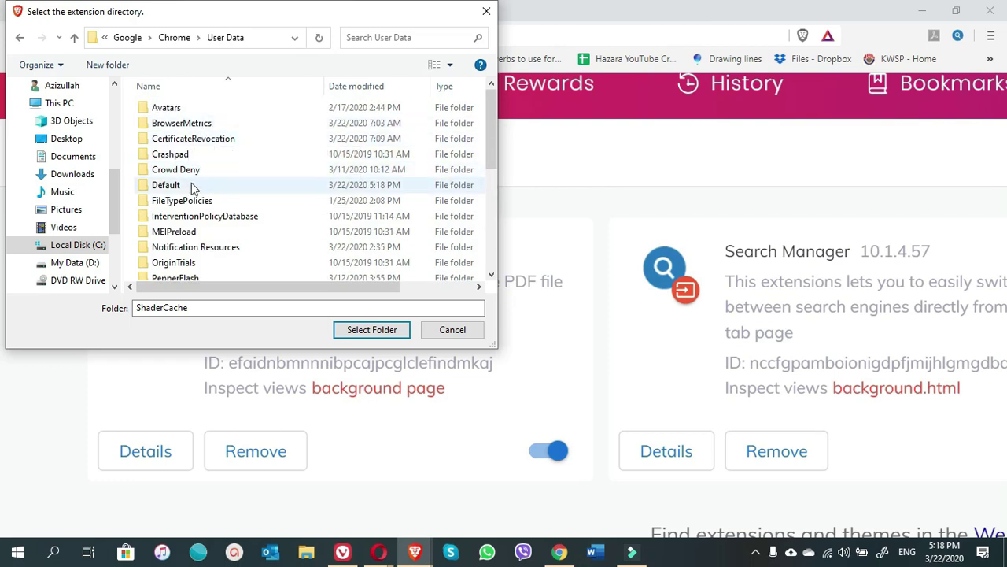
pyautogui.doubleClick(178, 187)
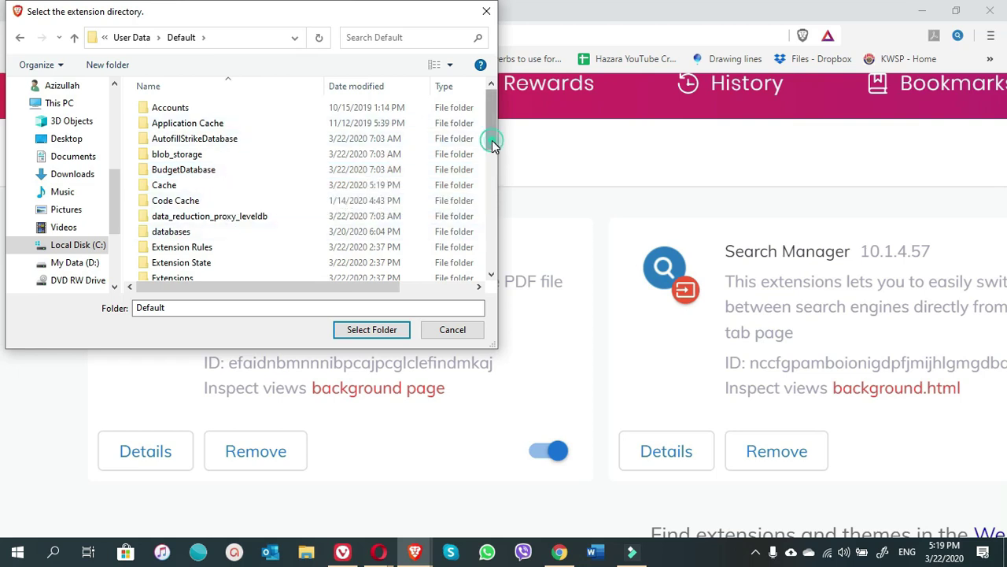
pyautogui.moveTo(493, 140); pyautogui.dragTo(494, 167)
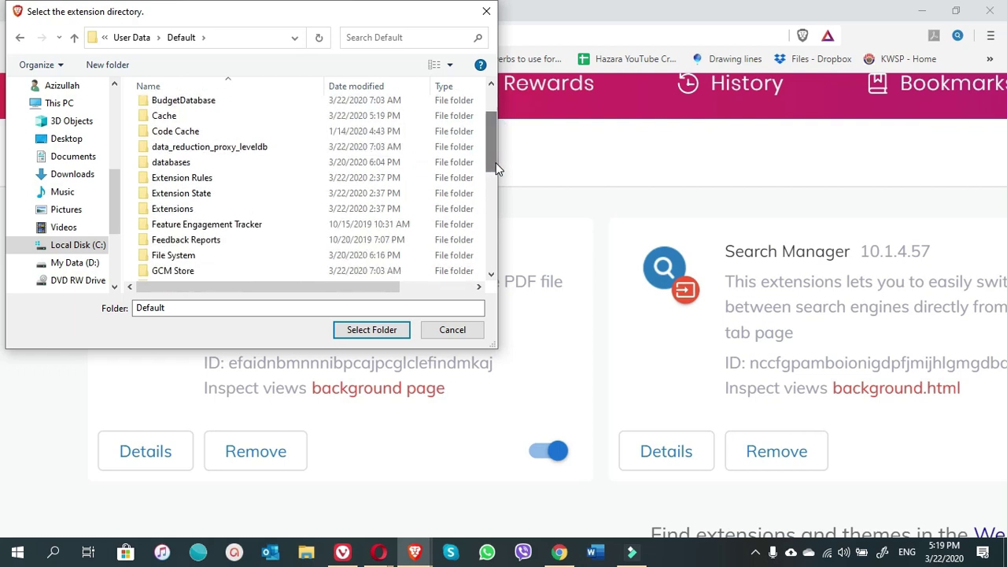
pyautogui.doubleClick(175, 211)
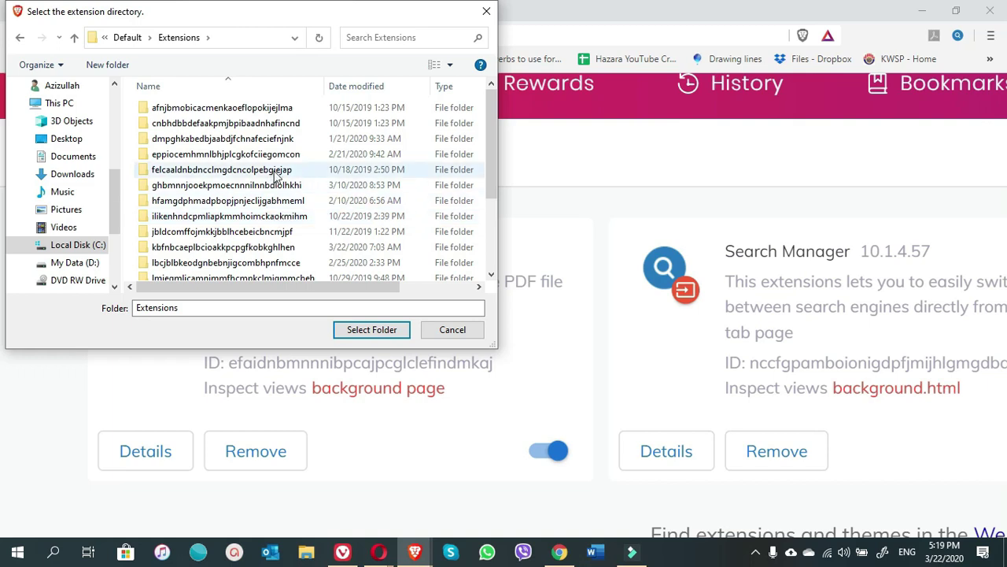
# Step: Load the 1.0.1_0 folder inside afnjbmobicacmenkaoeflopokijejlma as an unpacked extension and return to the Extensions page
pyautogui.scroll(-3, 270, 230)
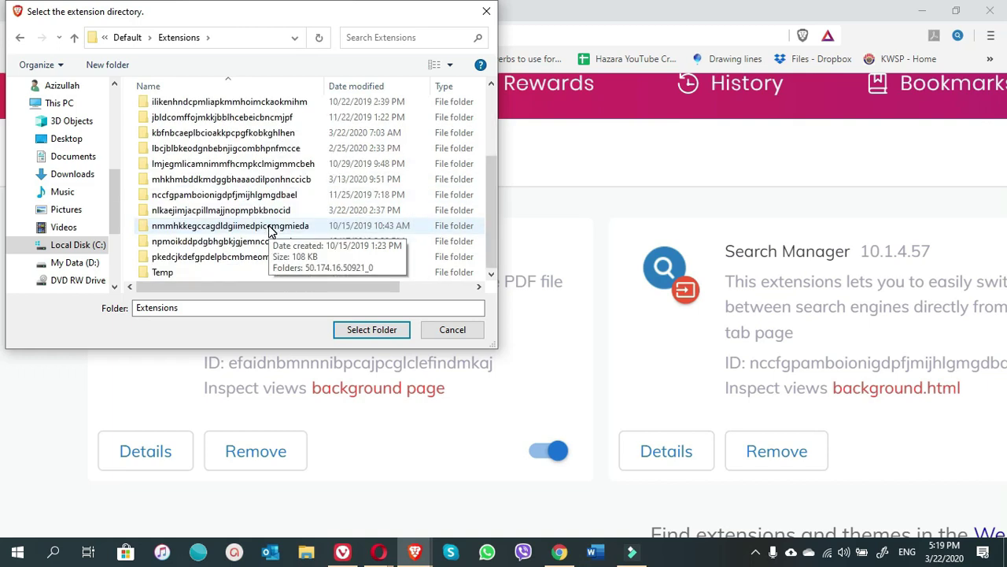
pyautogui.scroll(3, 266, 195)
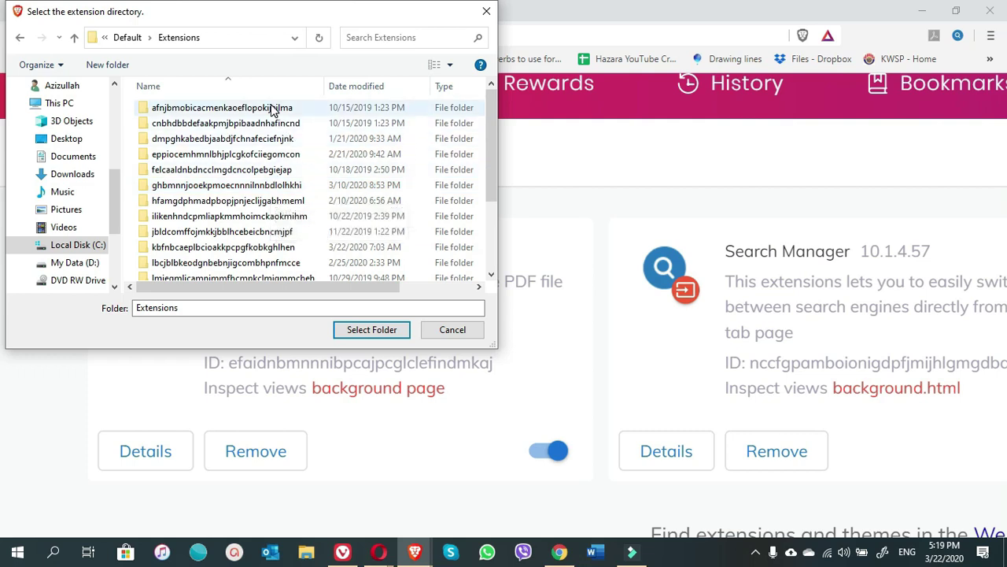
pyautogui.scroll(-3, 270, 220)
pyautogui.scroll(3, 266, 220)
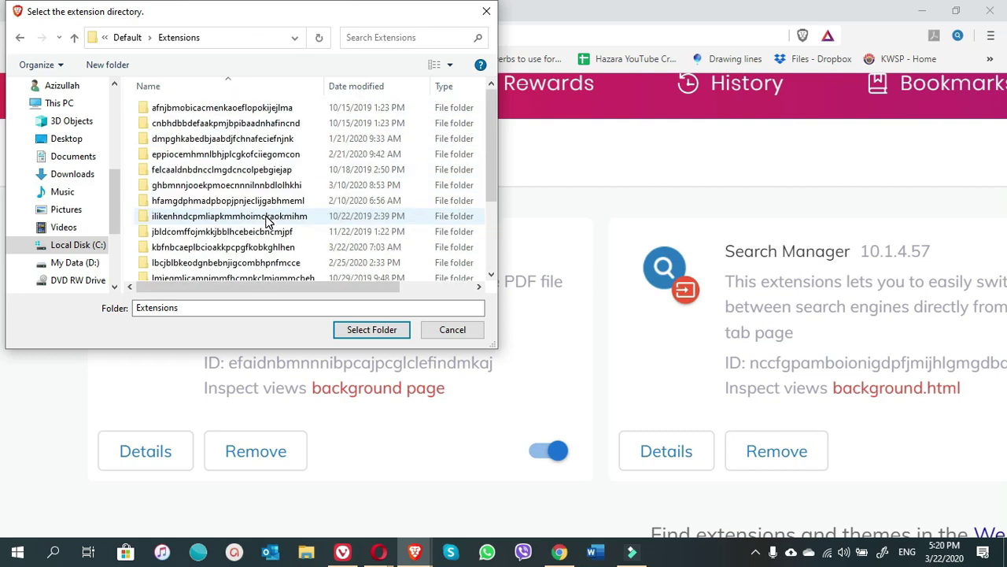
pyautogui.doubleClick(236, 110)
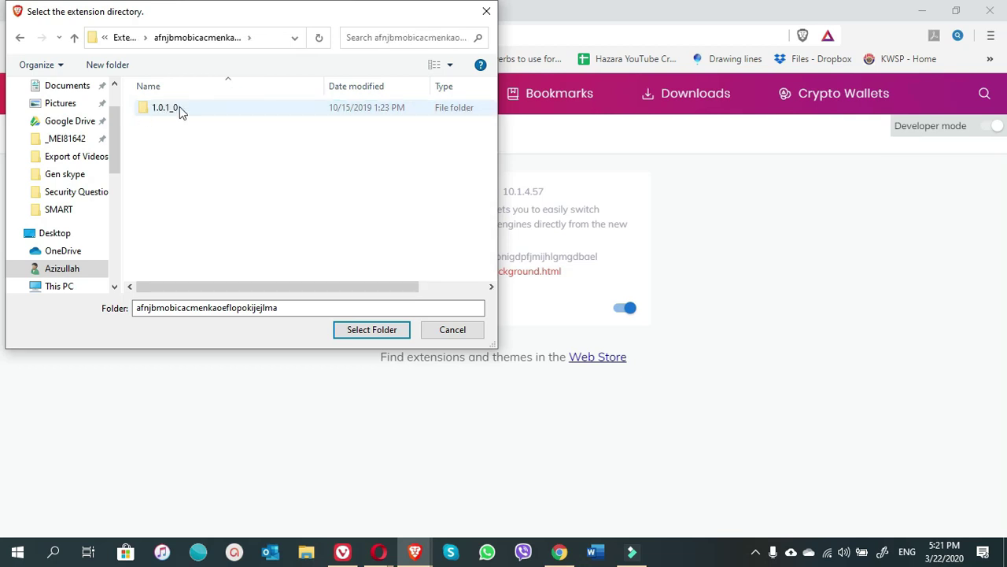
pyautogui.click(165, 109)
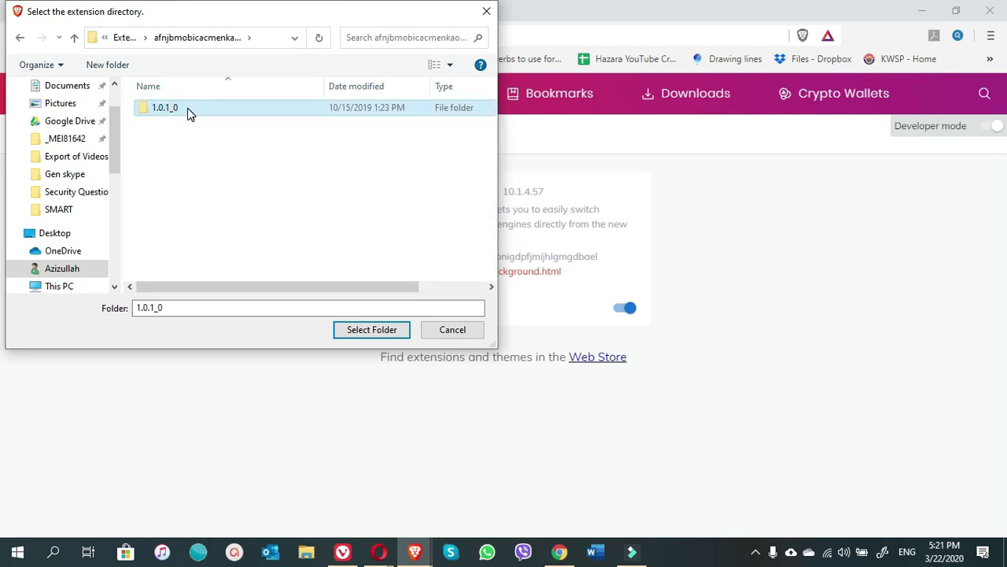
pyautogui.click(362, 333)
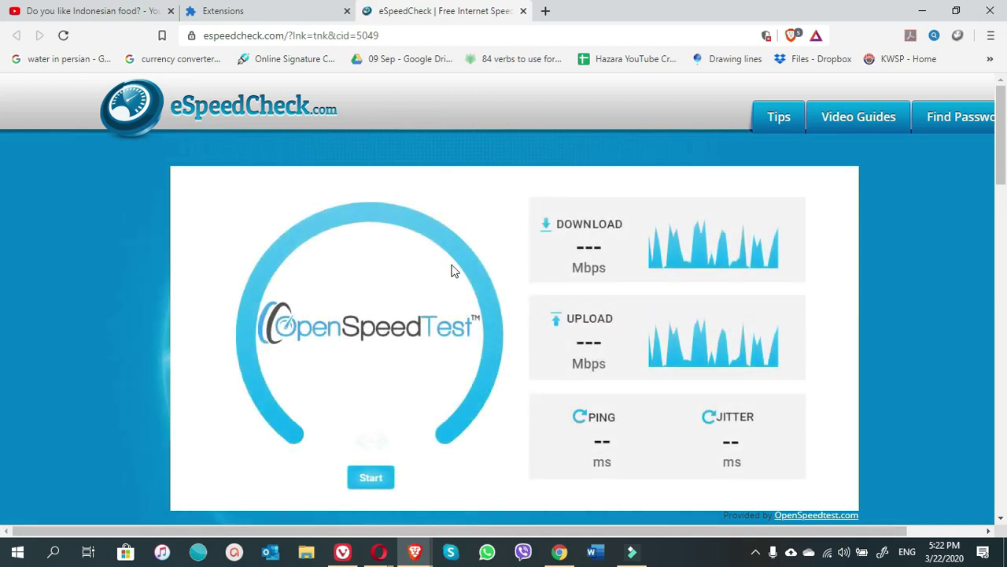
pyautogui.click(292, 9)
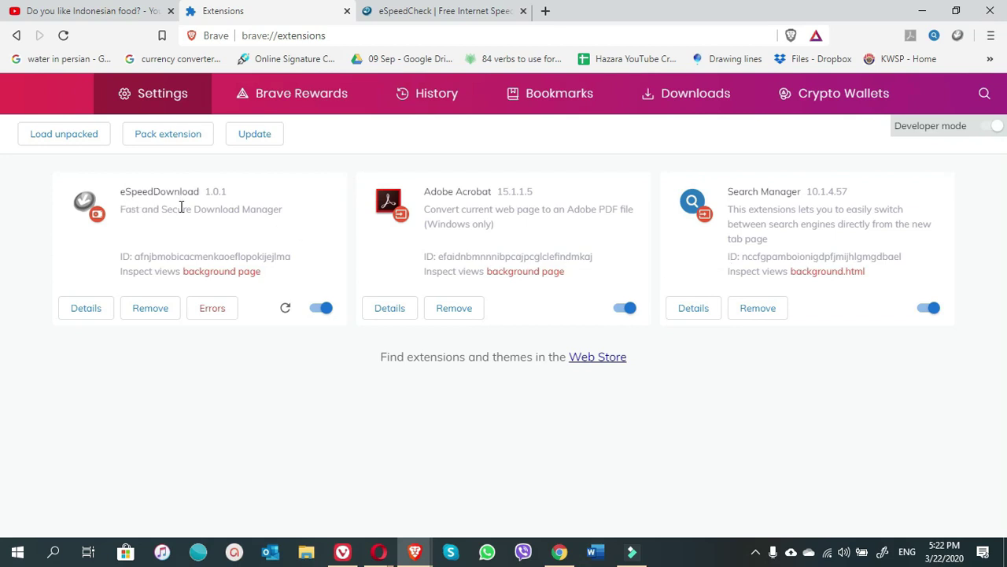
# Step: Remove the eSpeedDownload extension and confirm its removal
pyautogui.click(142, 310)
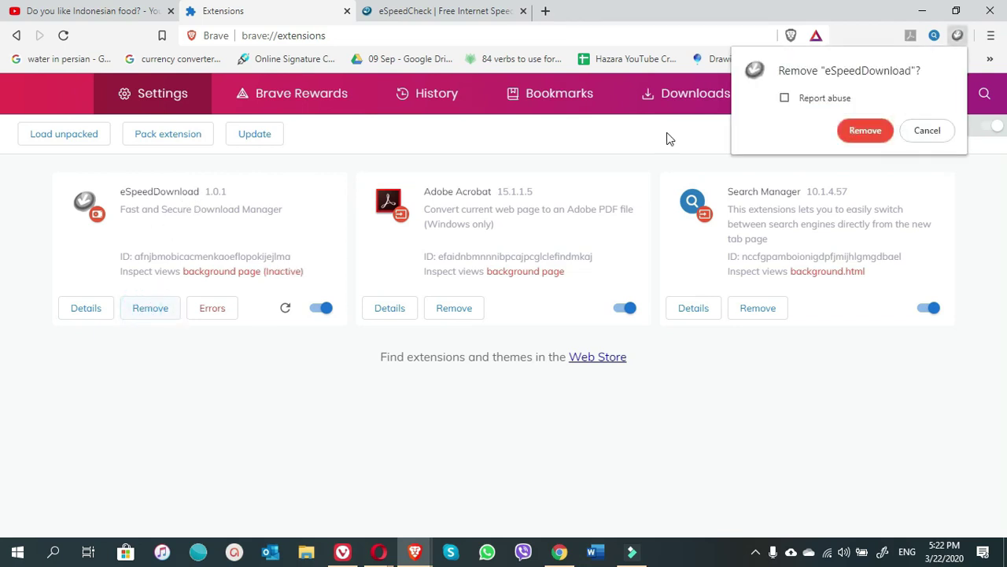
pyautogui.click(865, 134)
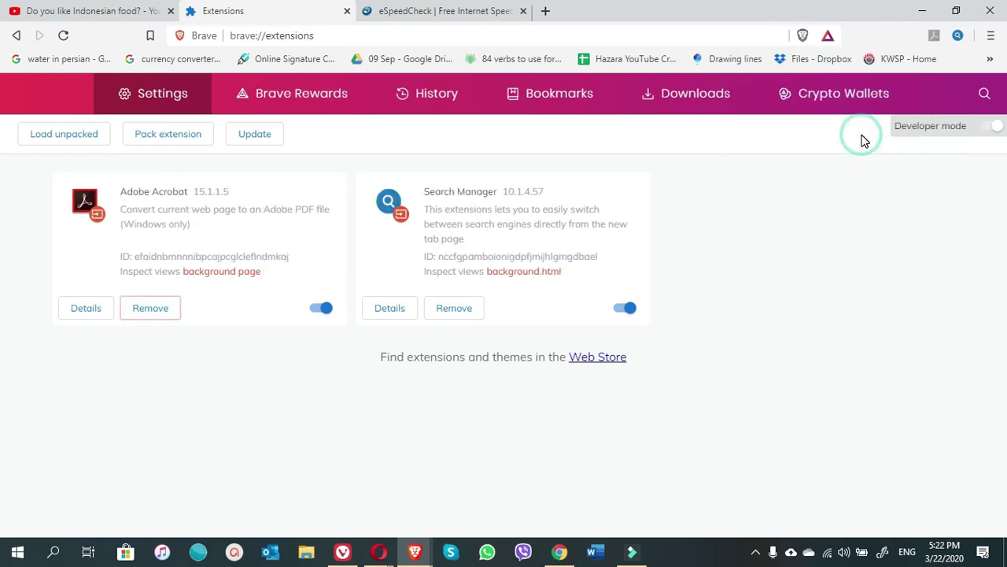
# Step: Load the 1.0.2_0 folder inside cnbhdbbdefaakpmjbpibaadnhafincnd, in Chrome's Extensions folder, as an unpacked extension
pyautogui.click(69, 135)
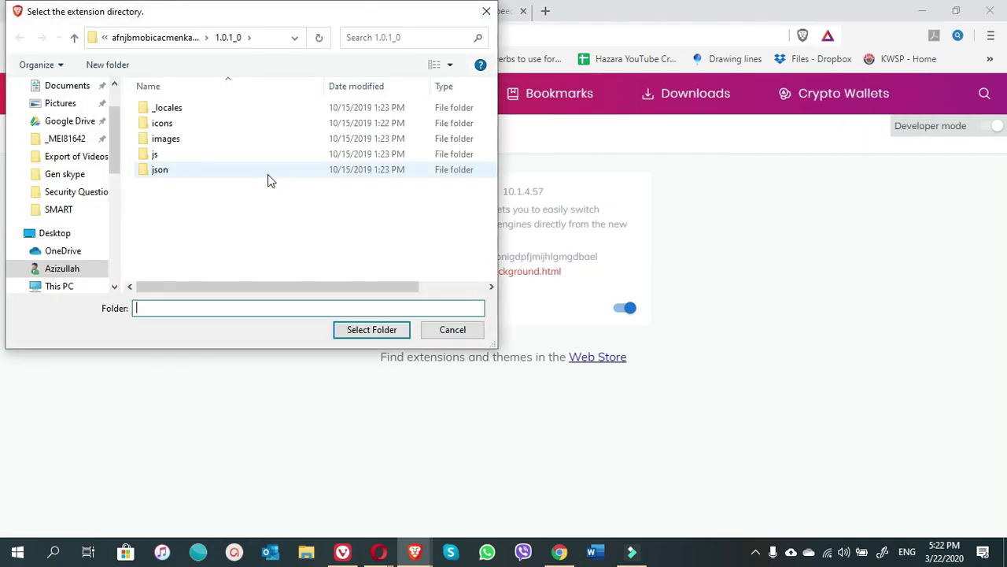
pyautogui.click(75, 38)
pyautogui.click(75, 38)
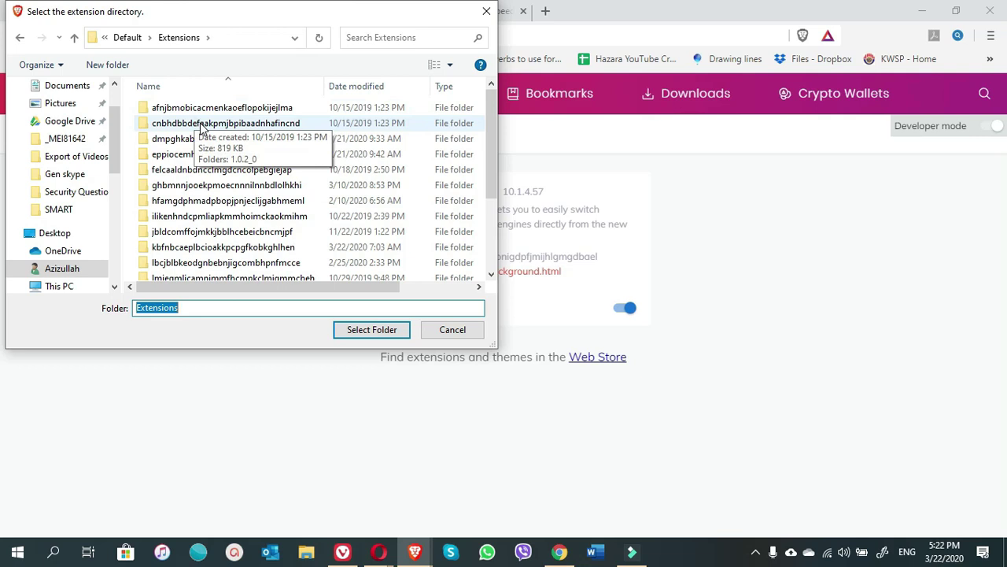
pyautogui.doubleClick(200, 125)
pyautogui.click(161, 111)
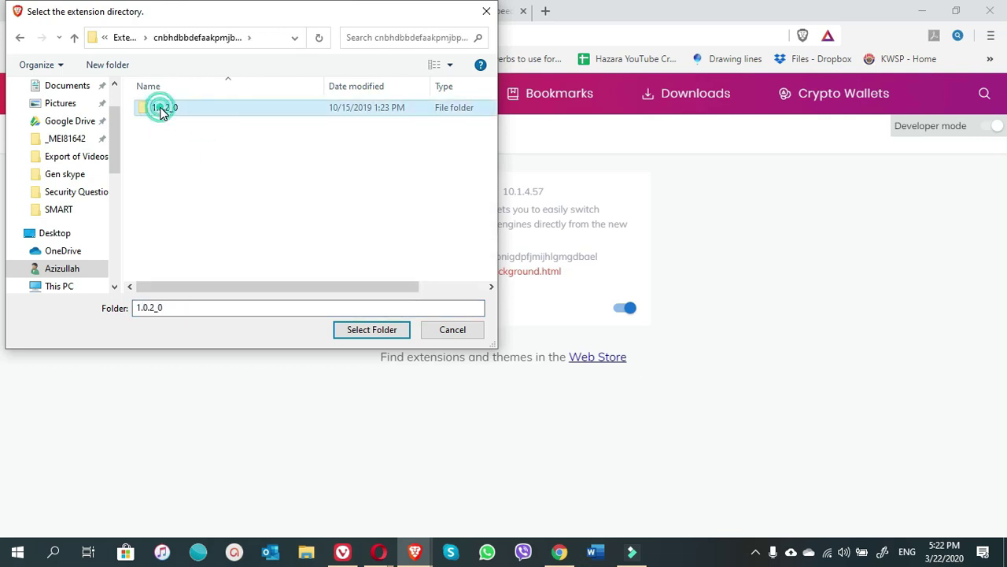
pyautogui.click(375, 329)
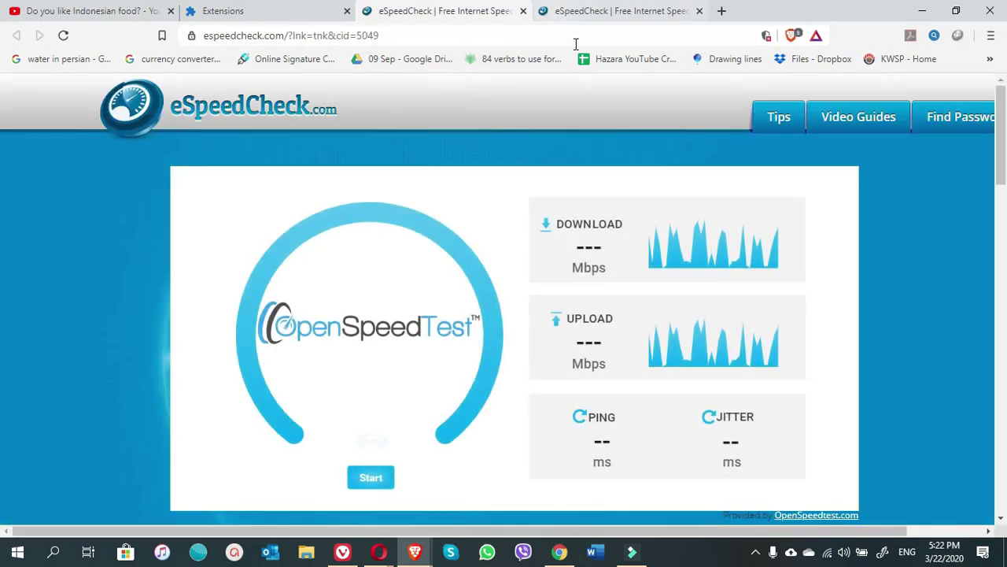
# Step: Close both eSpeedCheck tabs and return to the Extensions page
pyautogui.click(635, 14)
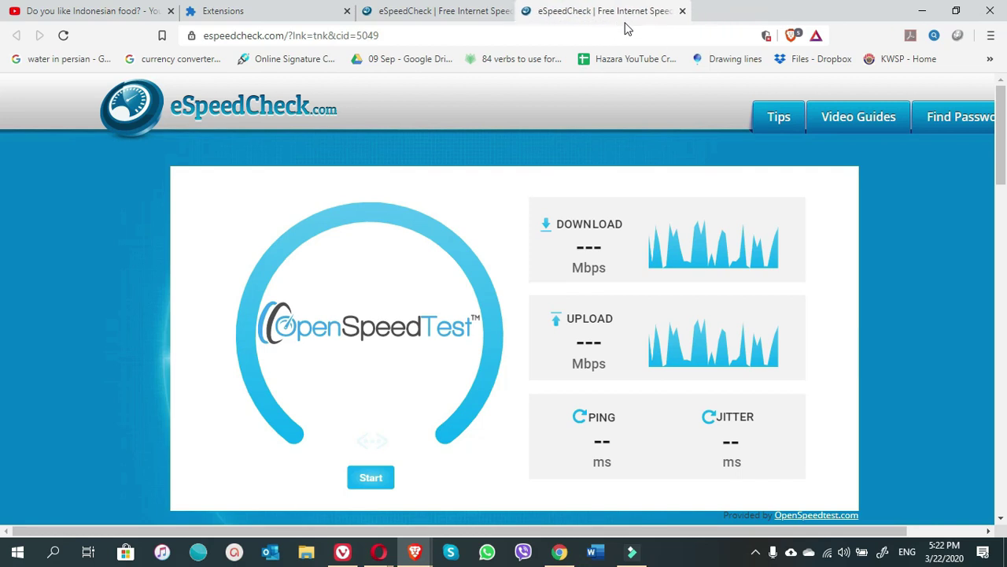
pyautogui.click(681, 11)
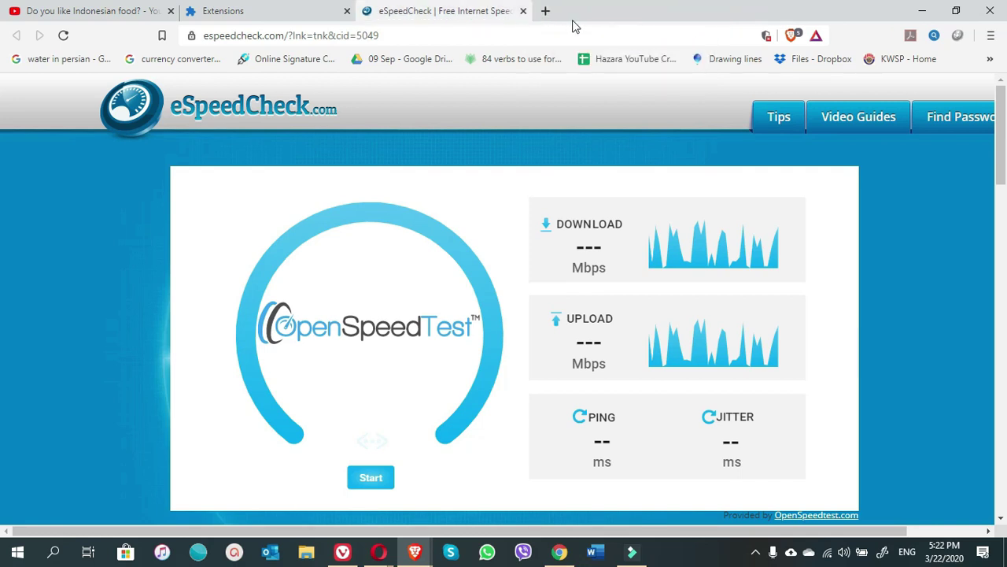
pyautogui.click(523, 11)
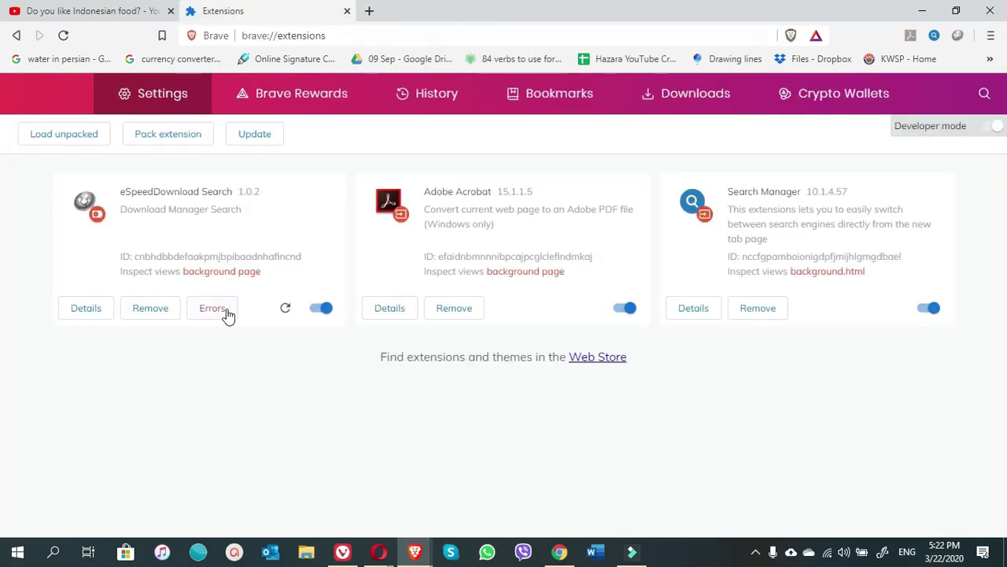
# Step: Remove eSpeedDownload Search and load the 13.921.17.10806_0 folder inside dmpghkabedbjaabdjfchnafeciefnjnk as an unpacked extension
pyautogui.click(153, 313)
pyautogui.click(864, 138)
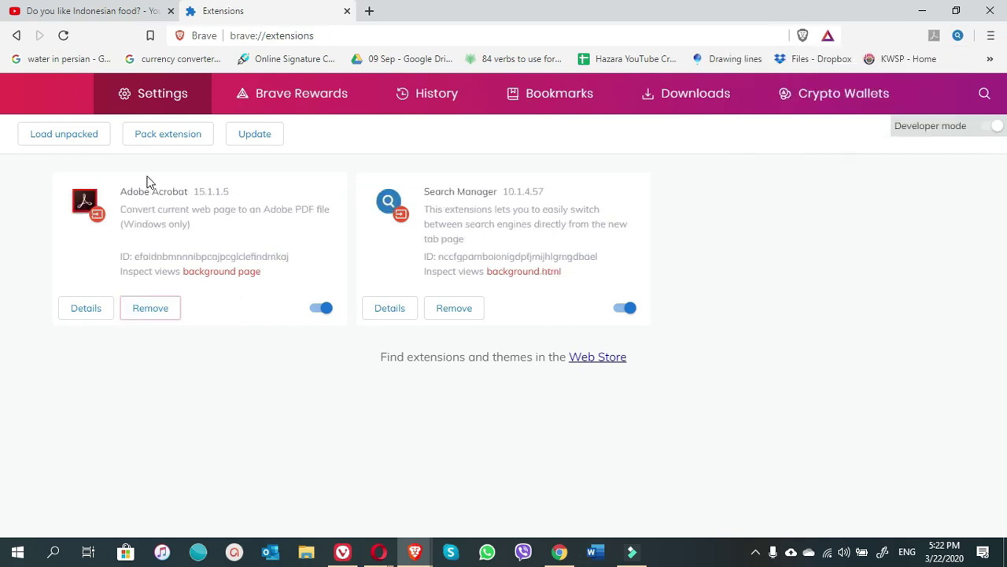
pyautogui.click(64, 136)
pyautogui.click(140, 39)
pyautogui.click(132, 39)
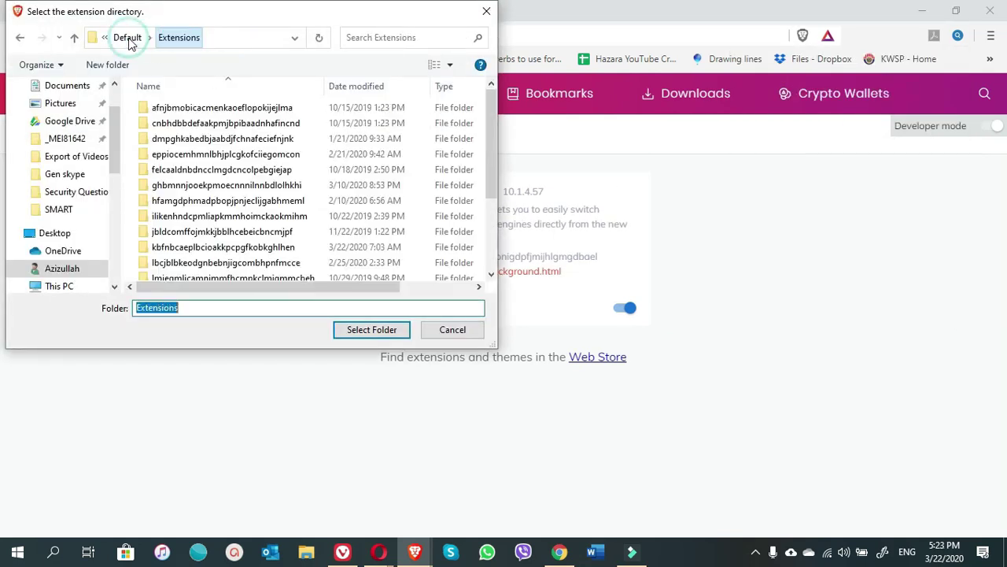
pyautogui.doubleClick(220, 139)
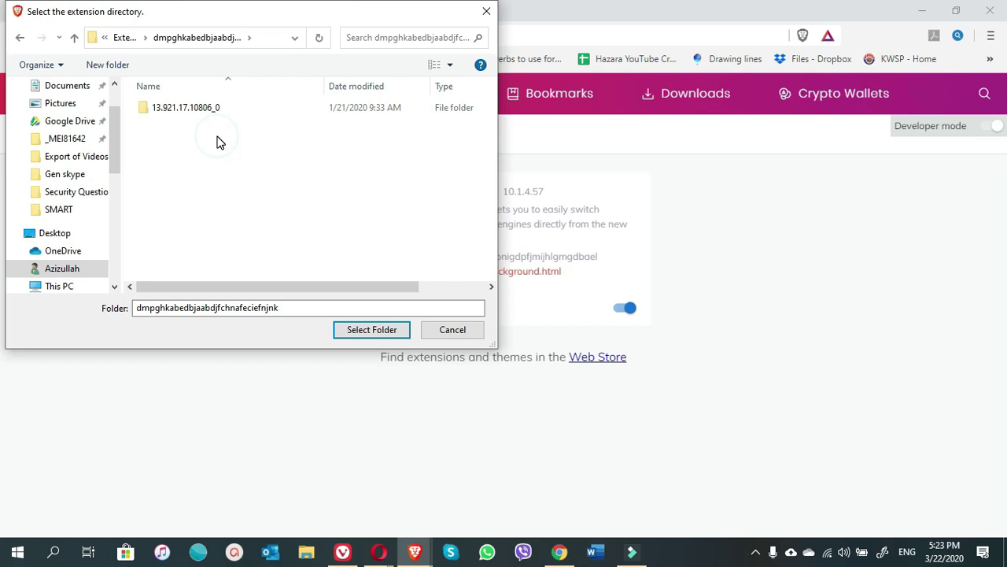
pyautogui.click(186, 109)
pyautogui.click(371, 329)
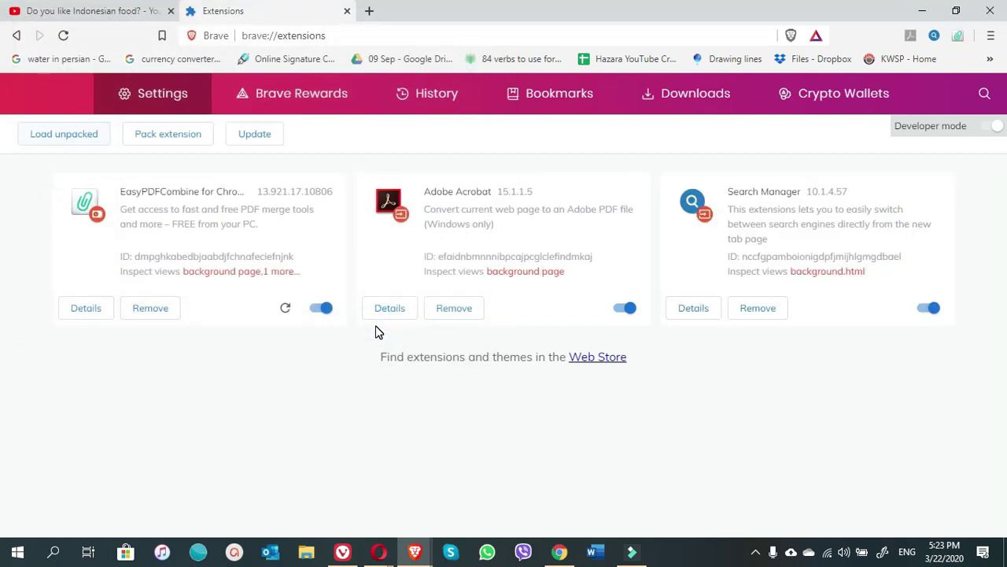
# Step: Close the newly opened search tab and remove the EasyPDFCombine extension
pyautogui.click(897, 166)
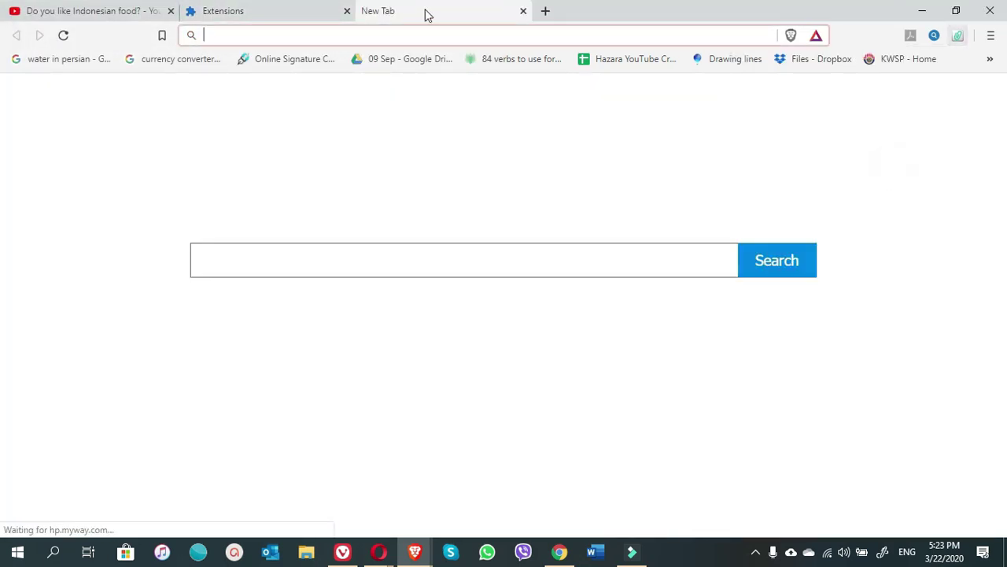
pyautogui.click(523, 11)
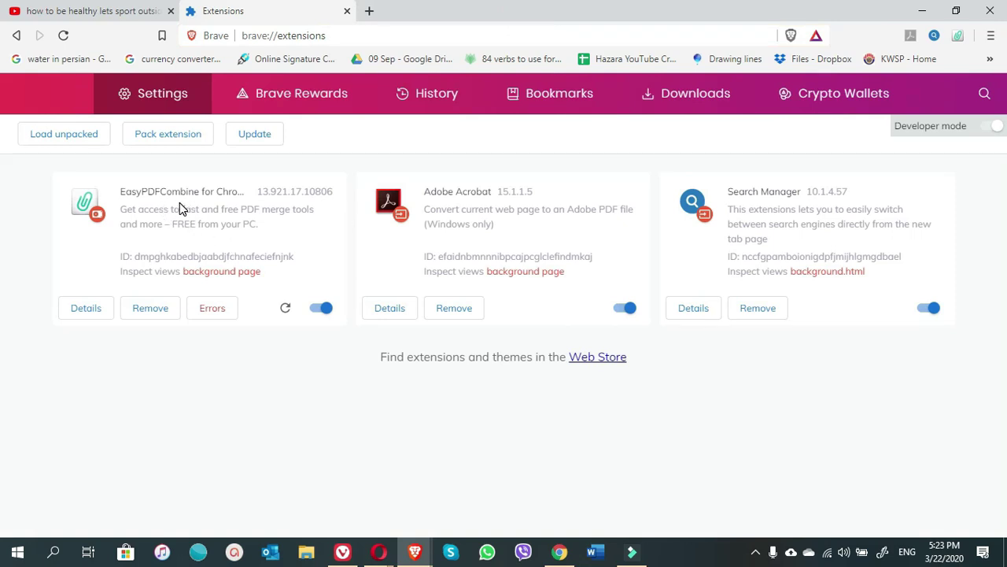
pyautogui.click(158, 313)
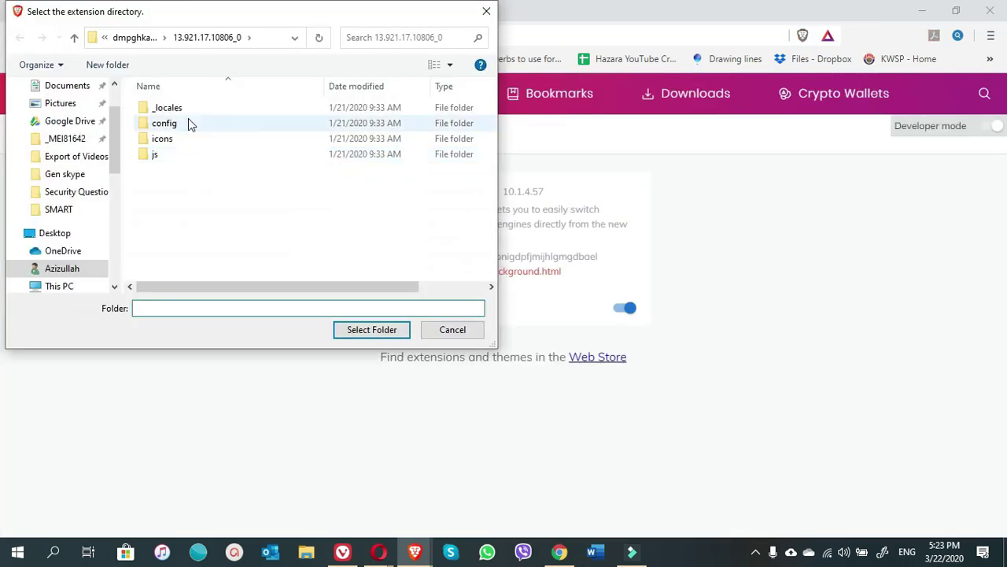
# Step: Load the 1.6.0_0 folder inside eppiocemhmnlbhjplcgkofciiegomcon as an unpacked extension and close the tab it opens
pyautogui.click(129, 39)
pyautogui.click(129, 39)
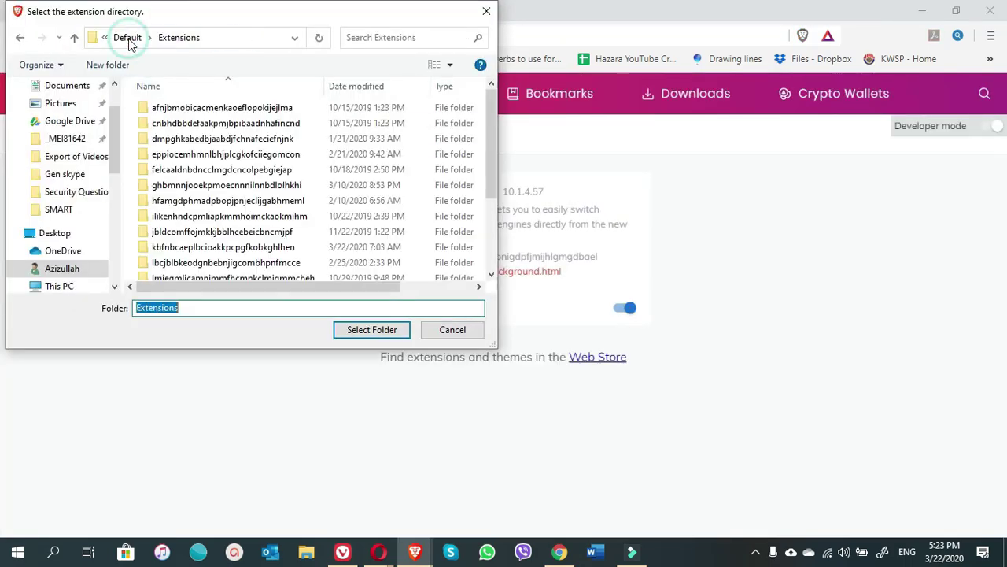
pyautogui.doubleClick(202, 156)
pyautogui.click(157, 109)
pyautogui.click(363, 332)
pyautogui.click(524, 13)
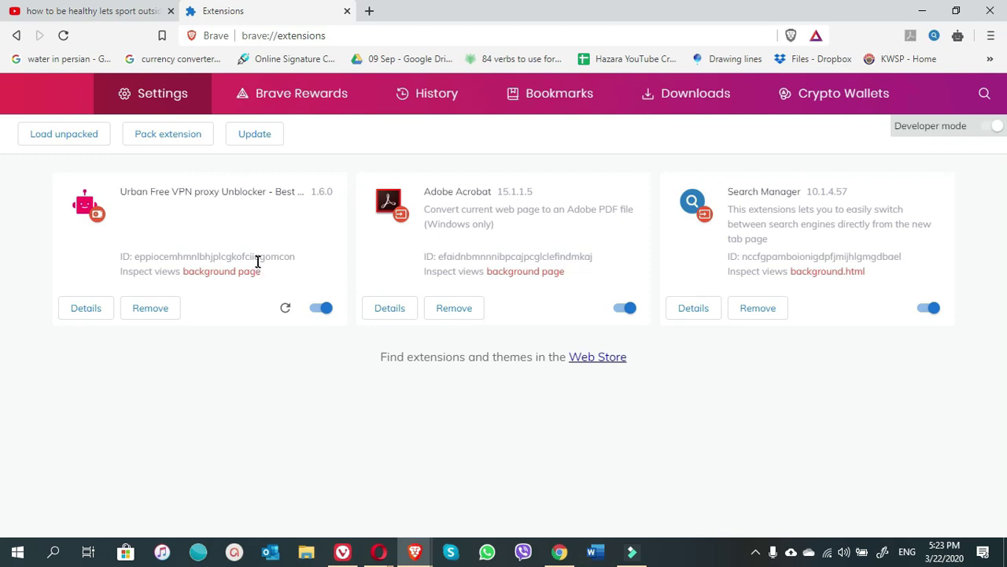
# Step: Load the version folder inside felcaaldnbdncclmgdcncolpebgiejap as an unpacked extension
pyautogui.click(58, 137)
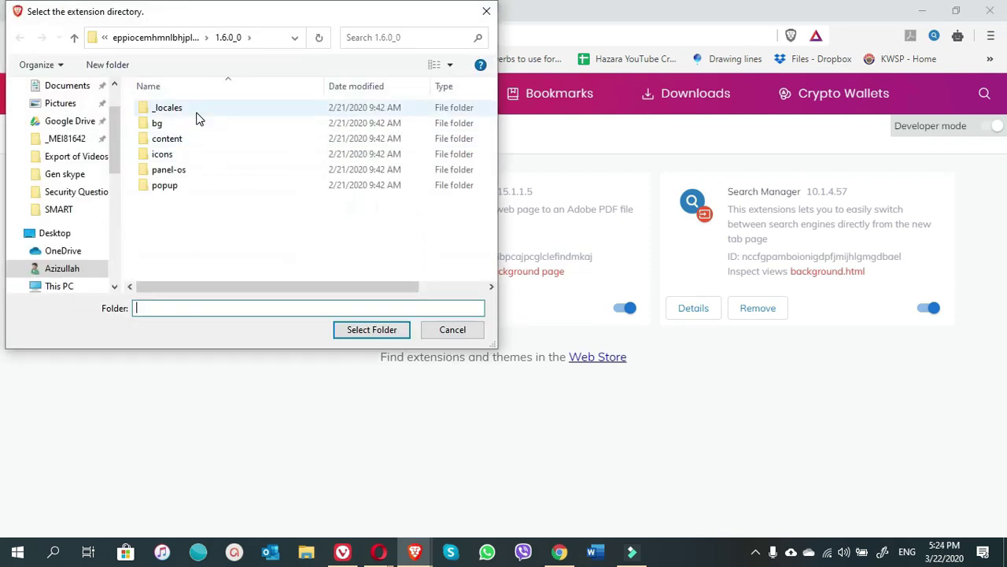
pyautogui.click(142, 41)
pyautogui.click(124, 40)
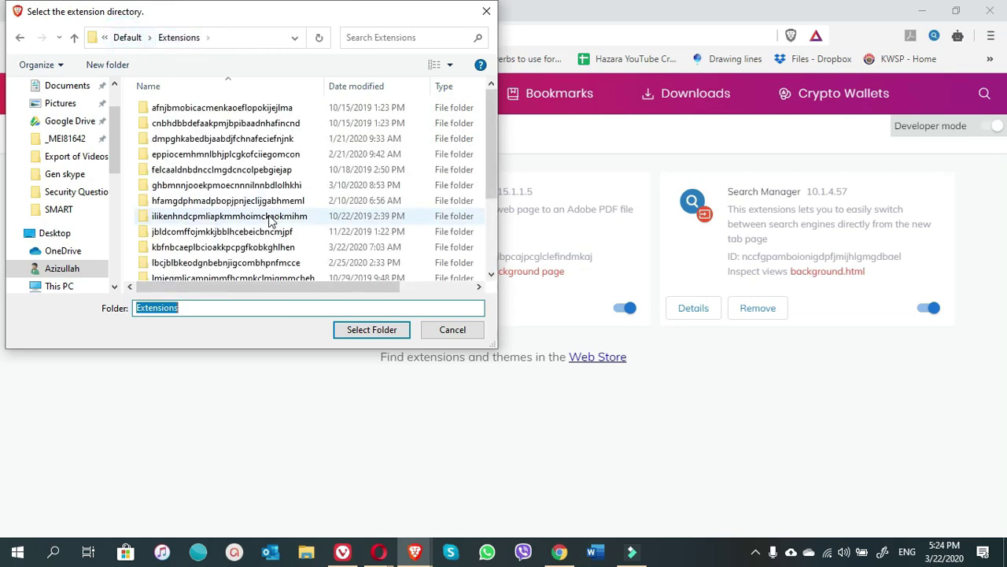
pyautogui.doubleClick(184, 170)
pyautogui.click(170, 109)
pyautogui.click(370, 330)
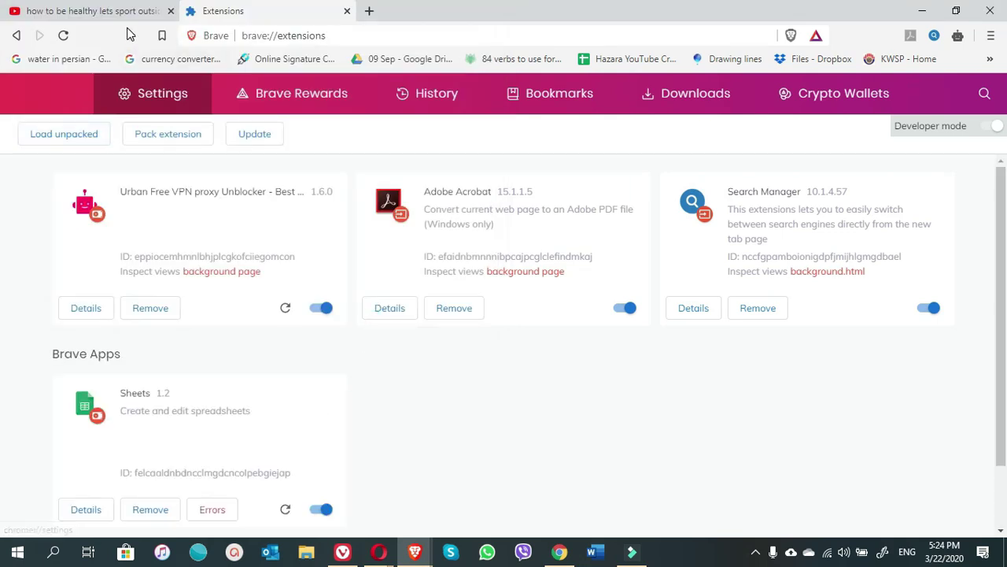
# Step: Load the version 1.9.1 folder inside ghbmnnjooekpmoecnnnilnnbdlolhkhi as an unpacked extension
pyautogui.click(93, 134)
pyautogui.click(164, 44)
pyautogui.click(126, 37)
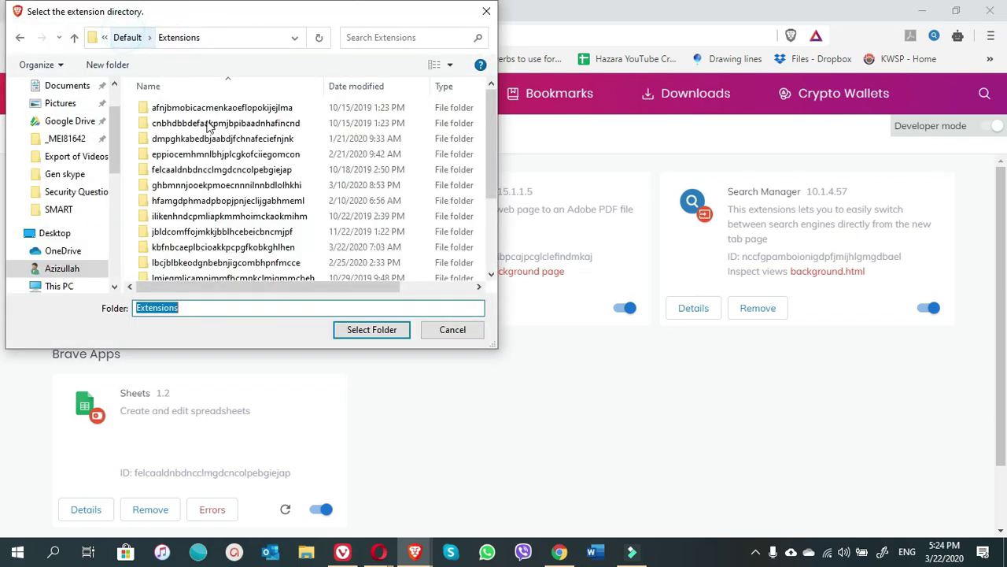
pyautogui.doubleClick(179, 189)
pyautogui.click(165, 107)
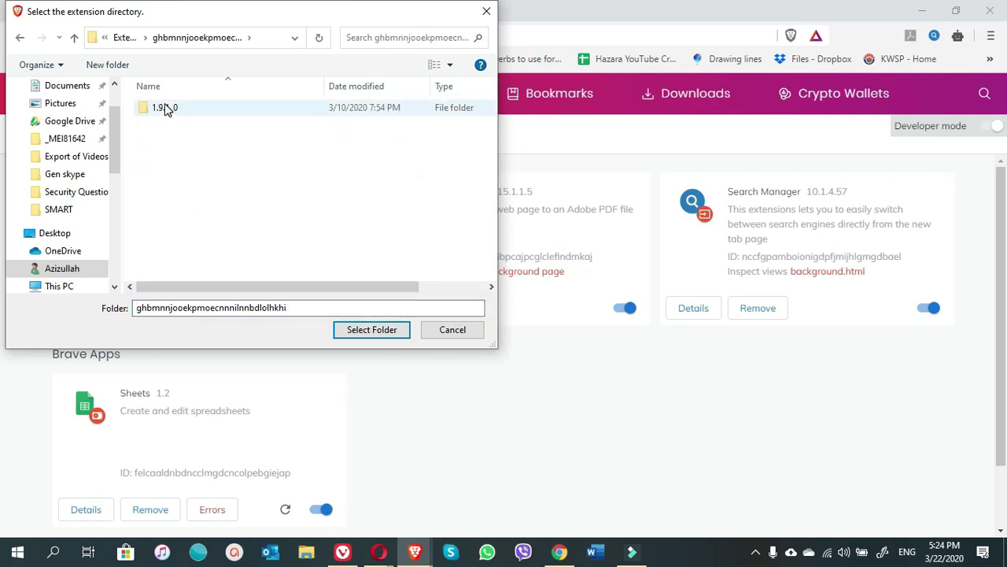
pyautogui.click(371, 336)
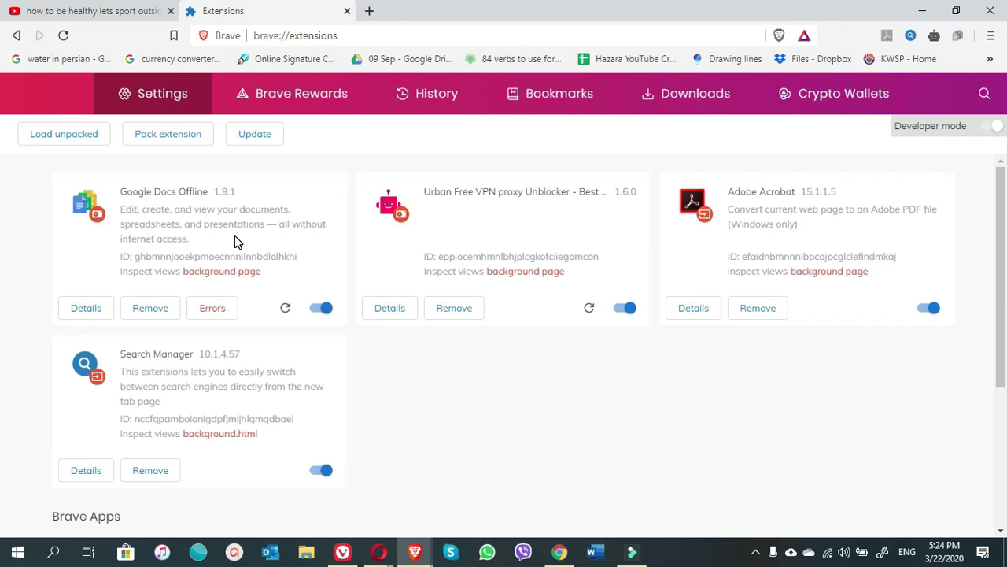
# Step: Load the 1.0.4_0 folder inside hfamgdphmadpbopjpnjeclijgabhmeml as an unpacked extension
pyautogui.click(89, 135)
pyautogui.click(126, 38)
pyautogui.click(122, 40)
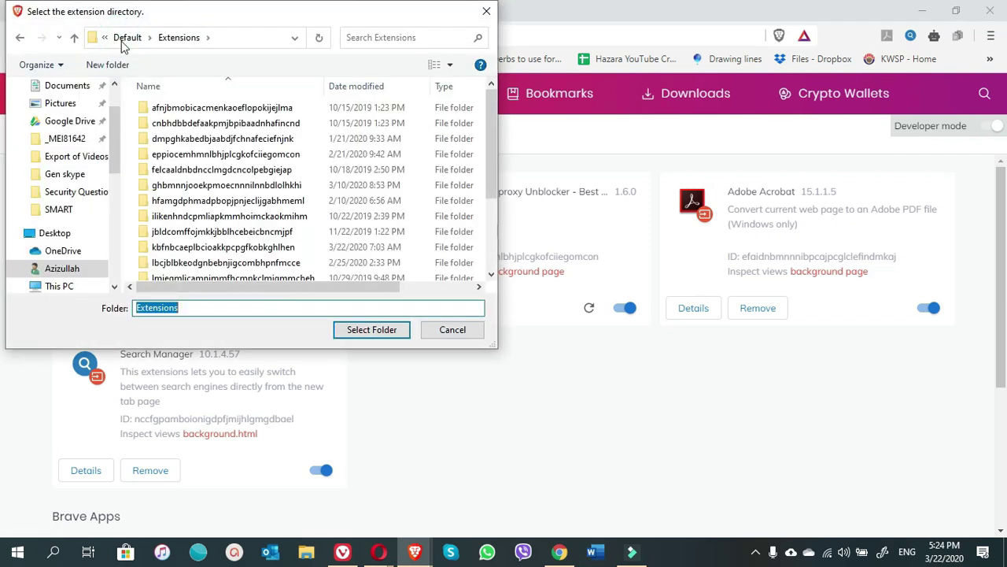
pyautogui.doubleClick(153, 201)
pyautogui.click(169, 107)
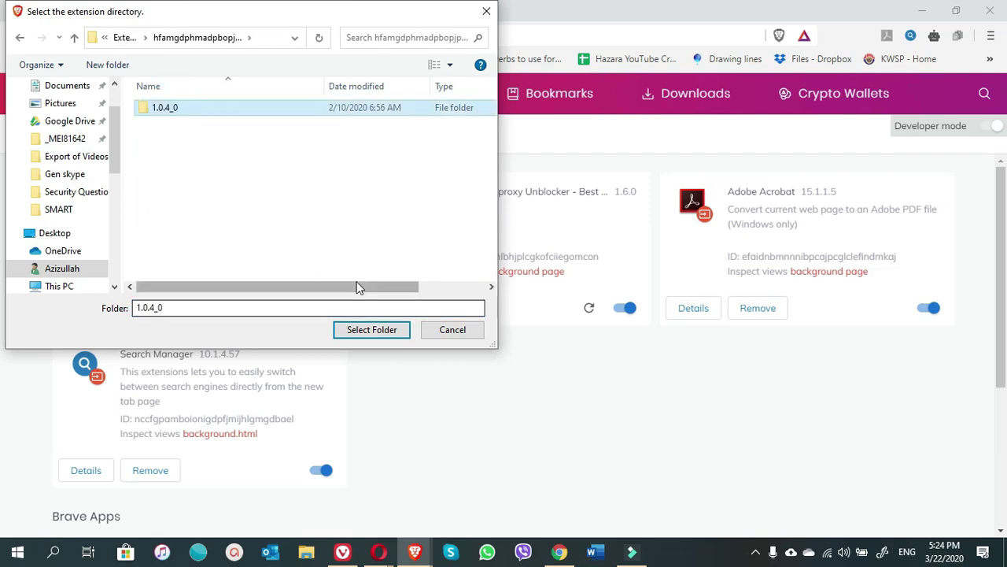
pyautogui.click(358, 330)
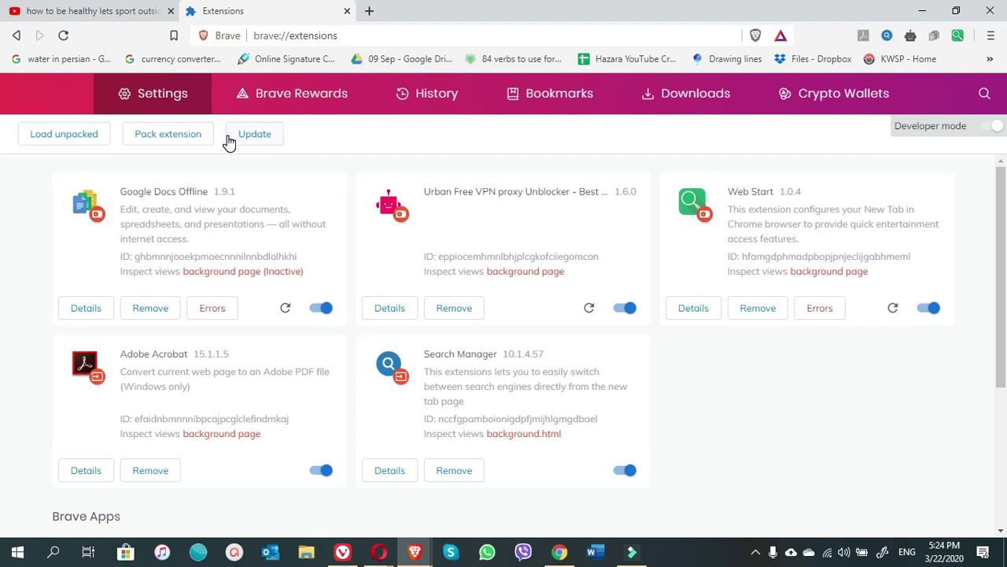
# Step: Load the 8220.313.1.1_0 folder inside pkedcjkdefgpdelpbcmbmeomcjbeemfm as an unpacked extension
pyautogui.click(87, 139)
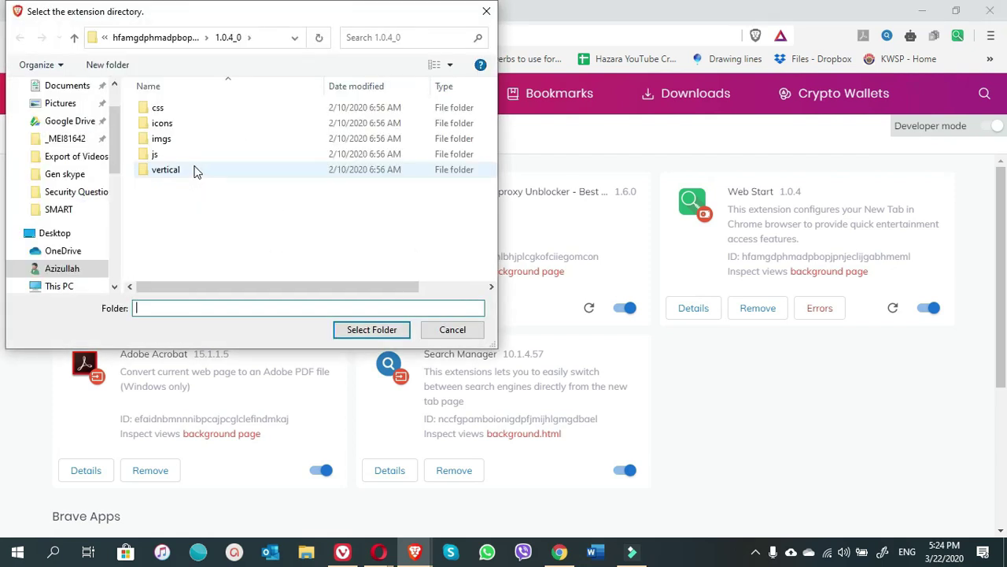
pyautogui.click(141, 39)
pyautogui.click(128, 37)
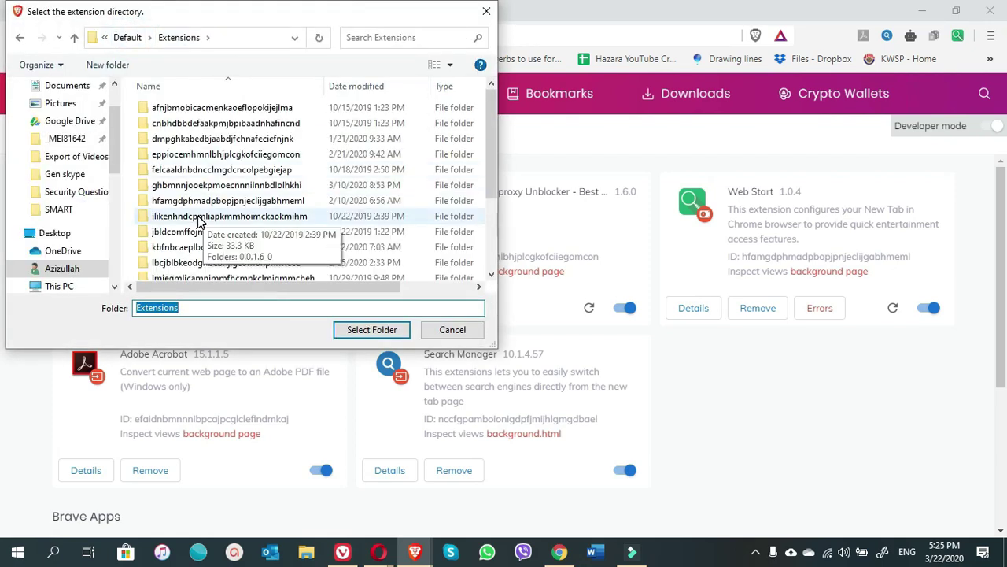
pyautogui.scroll(-3, 198, 222)
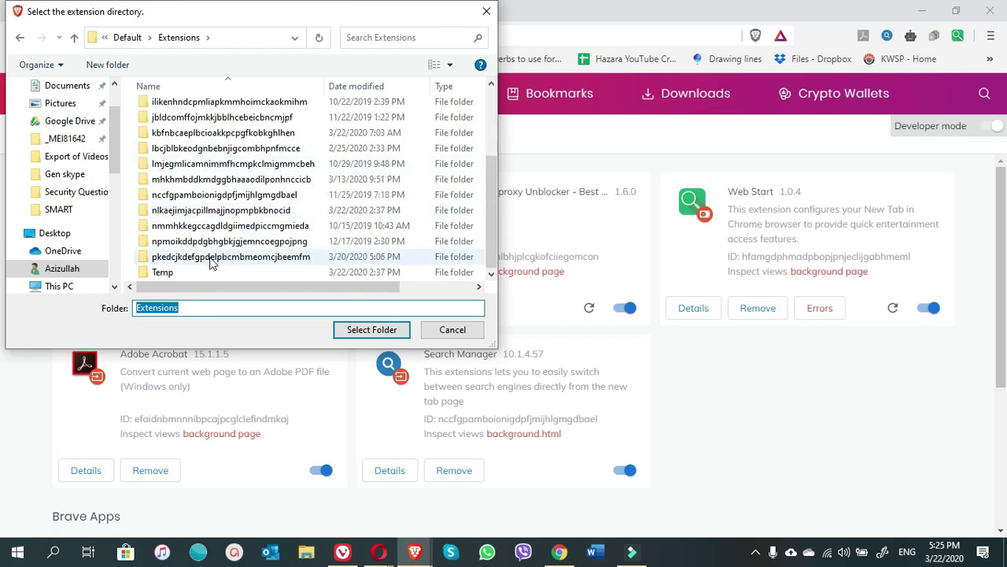
pyautogui.doubleClick(211, 260)
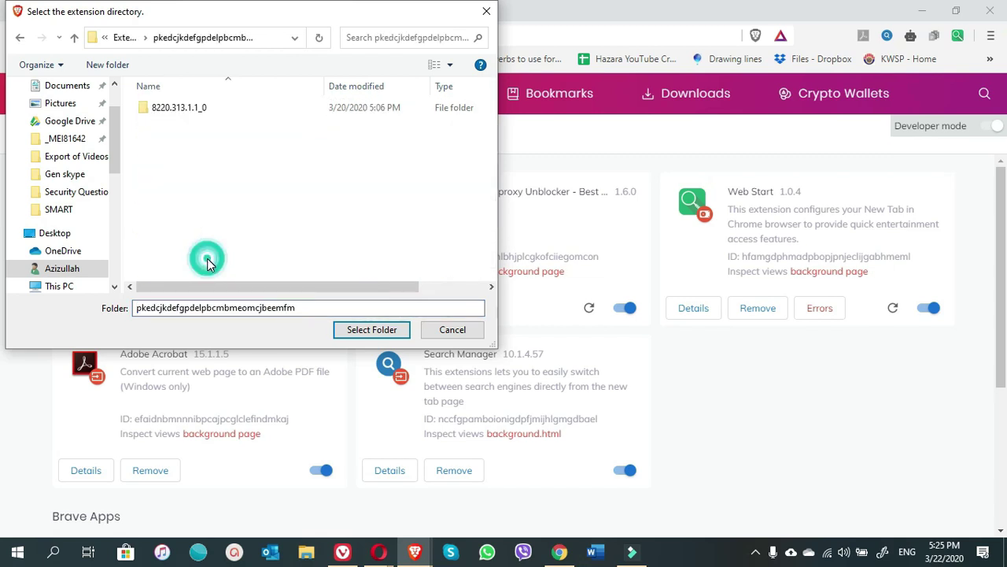
pyautogui.click(189, 107)
pyautogui.click(355, 329)
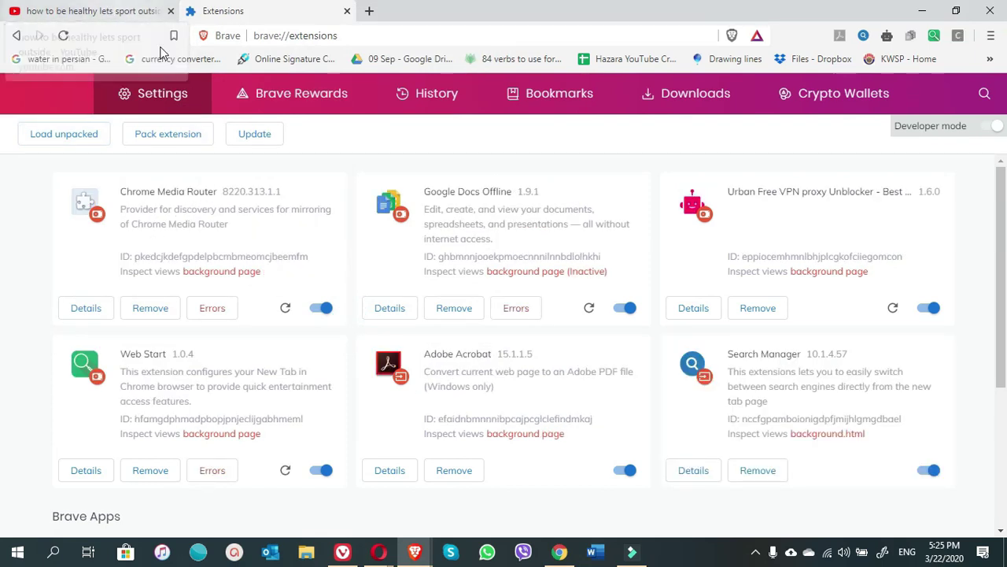
# Step: Load the 0.0.1.6_0 folder inside ilikenhndcpmliapkmmhoimckaokmihm as an unpacked extension
pyautogui.click(82, 137)
pyautogui.click(137, 37)
pyautogui.click(124, 37)
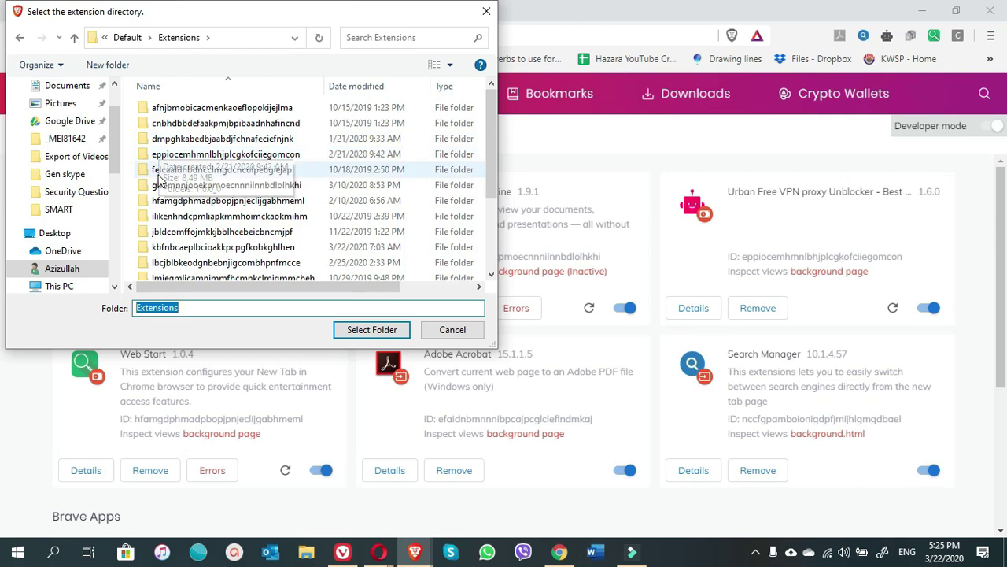
pyautogui.doubleClick(157, 215)
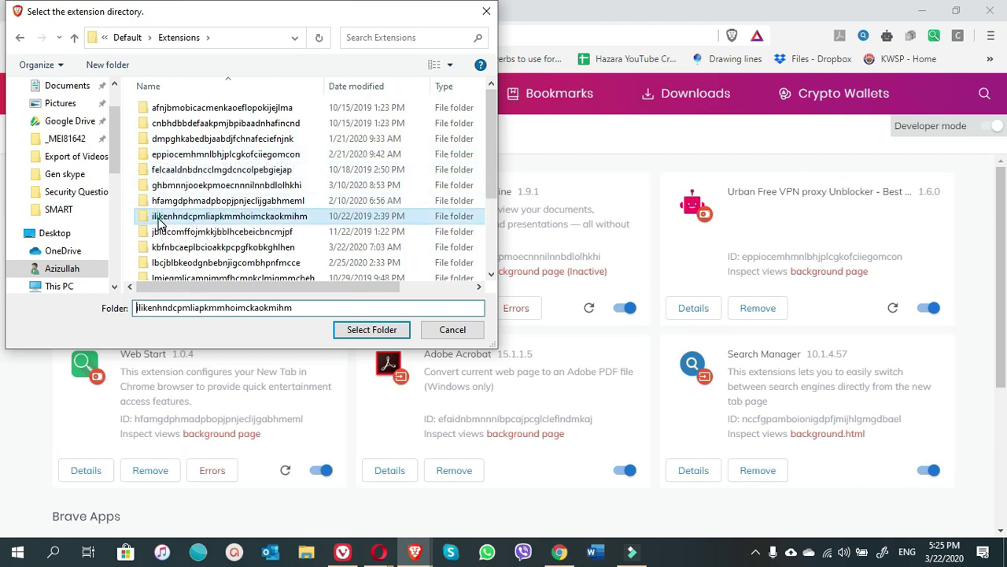
pyautogui.click(158, 108)
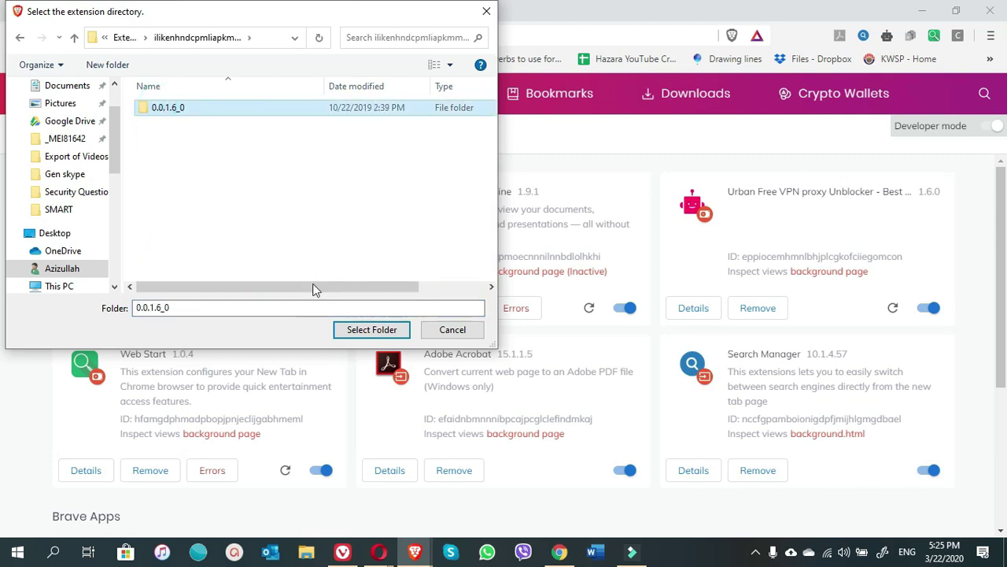
pyautogui.click(362, 331)
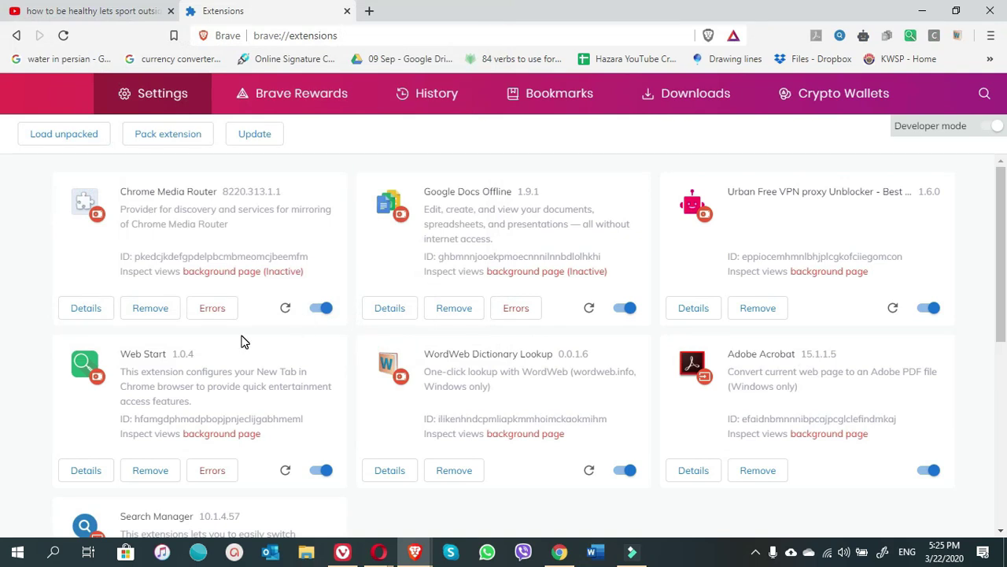
# Step: Remove the Chrome Media Router and Google Docs Offline extensions
pyautogui.scroll(-5, 242, 341)
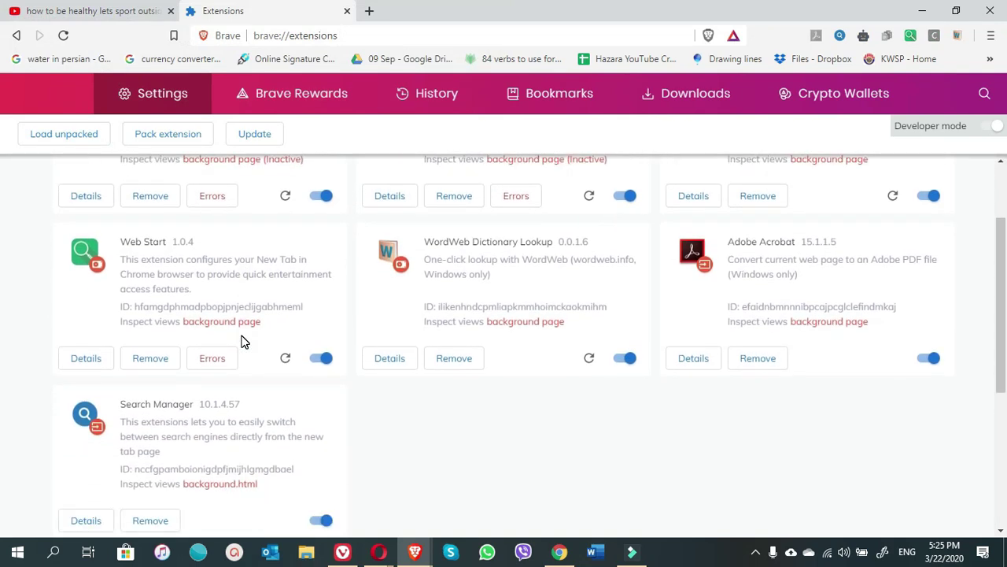
pyautogui.scroll(-1, 242, 341)
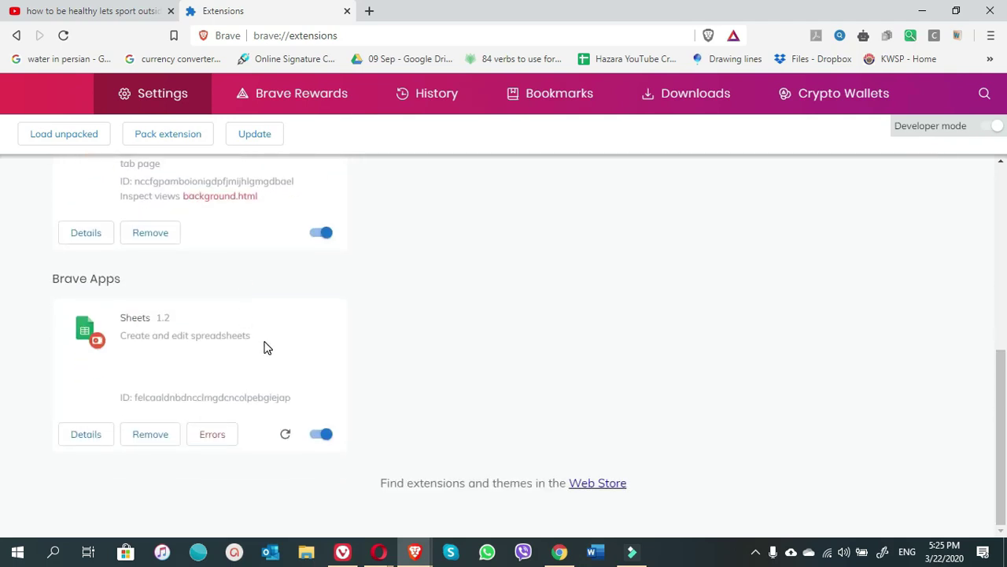
pyautogui.scroll(10, 265, 347)
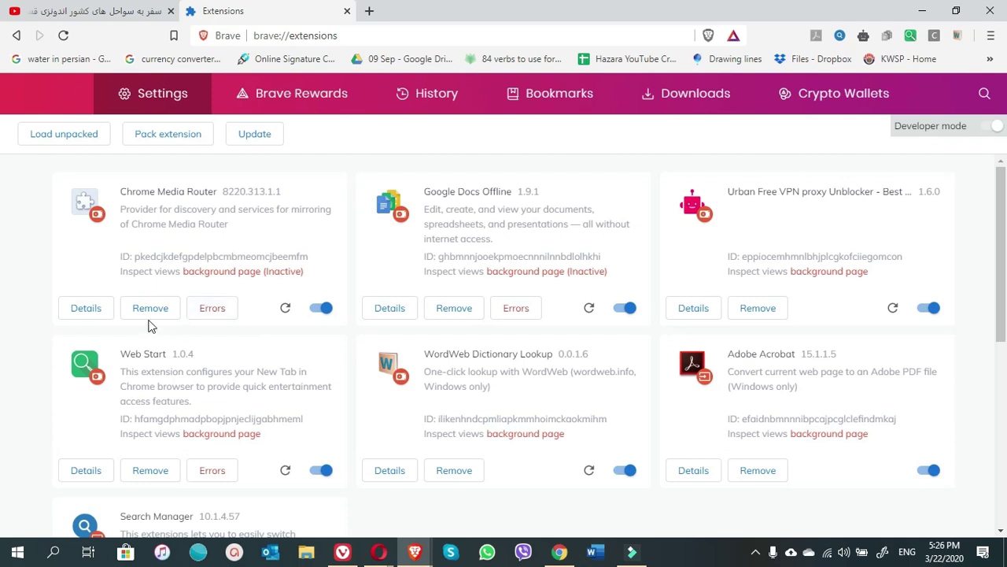
pyautogui.click(149, 311)
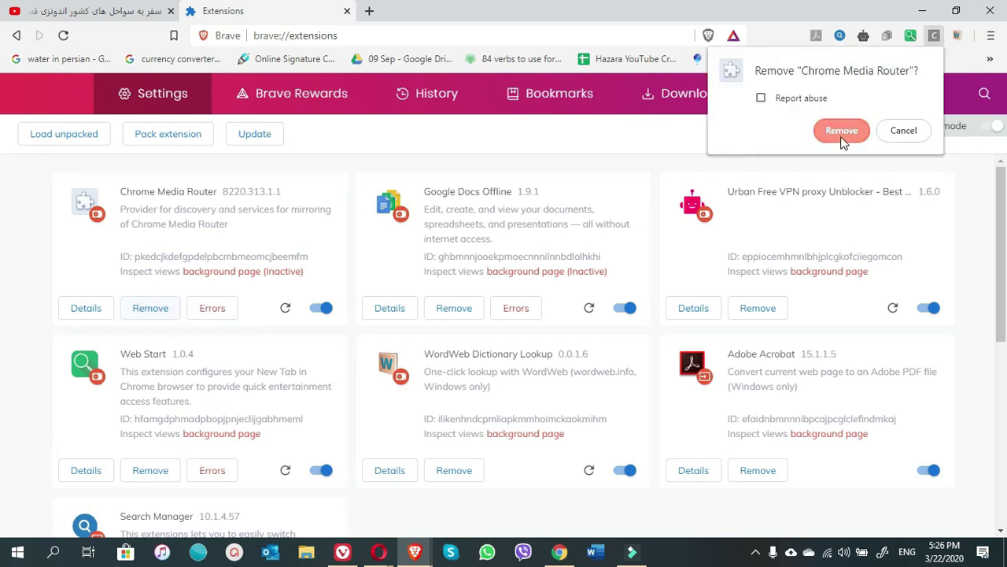
pyautogui.click(842, 134)
pyautogui.click(158, 309)
pyautogui.click(817, 130)
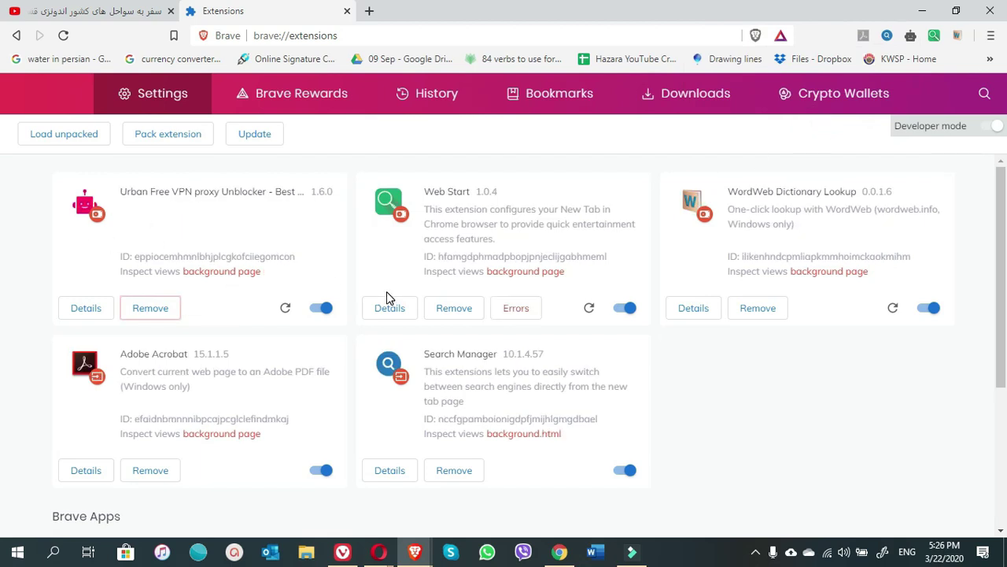
# Step: Remove the Web Start and WordWeb Dictionary Lookup extensions and the Sheets app
pyautogui.click(457, 311)
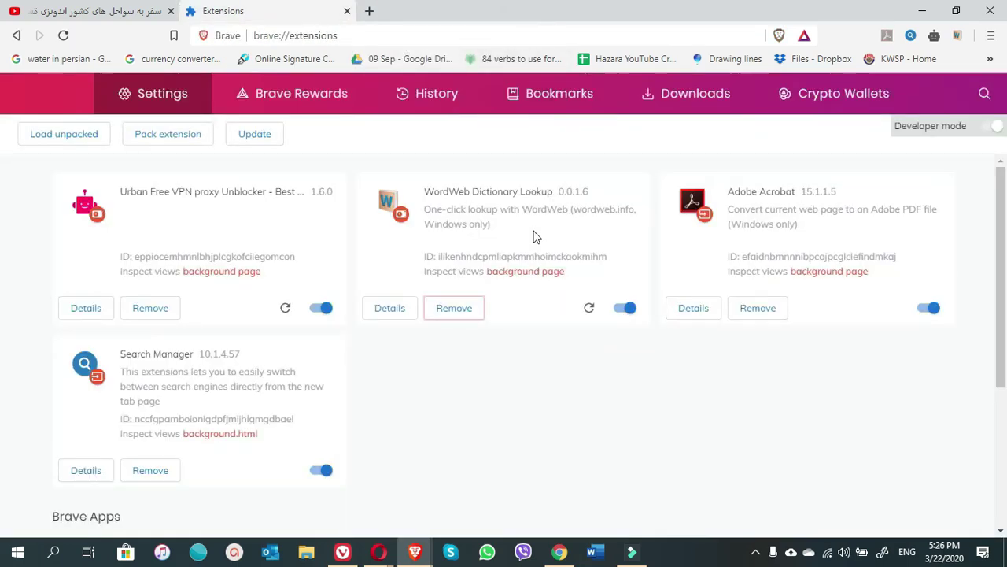
pyautogui.click(454, 307)
pyautogui.click(866, 137)
pyautogui.scroll(-2, 258, 399)
pyautogui.click(151, 448)
pyautogui.press('Return')
# Step: Load the 50.174.16.50921_0 folder inside jbldcomffojmkkjbblhcebeicbncmjpf as an unpacked extension and remove that extension again
pyautogui.click(74, 143)
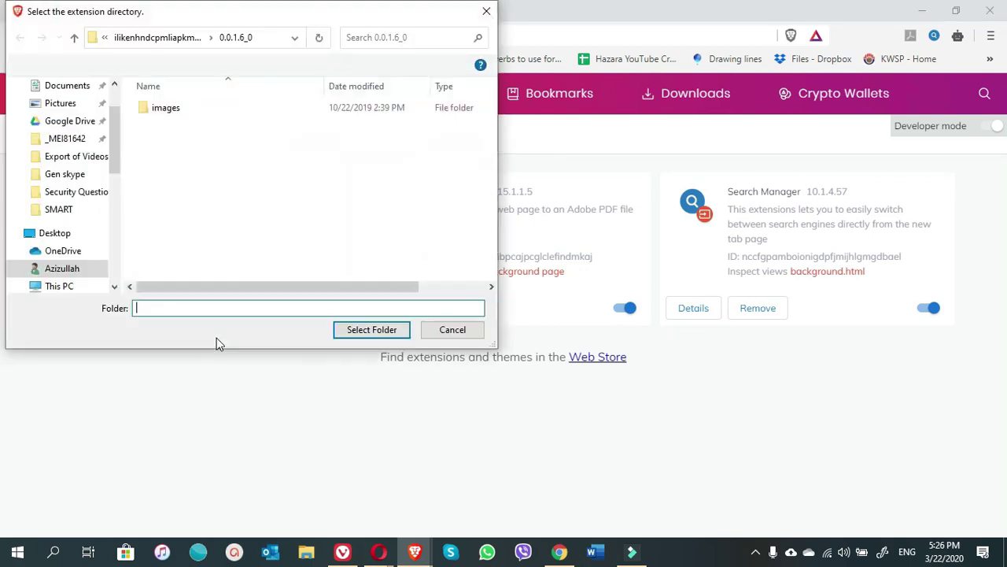
pyautogui.click(128, 38)
pyautogui.click(121, 37)
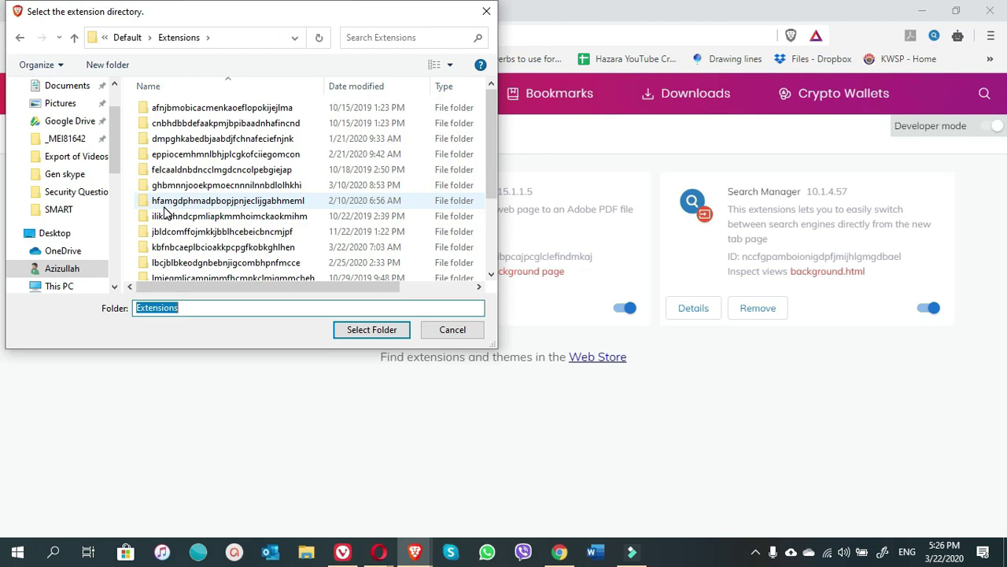
pyautogui.doubleClick(164, 232)
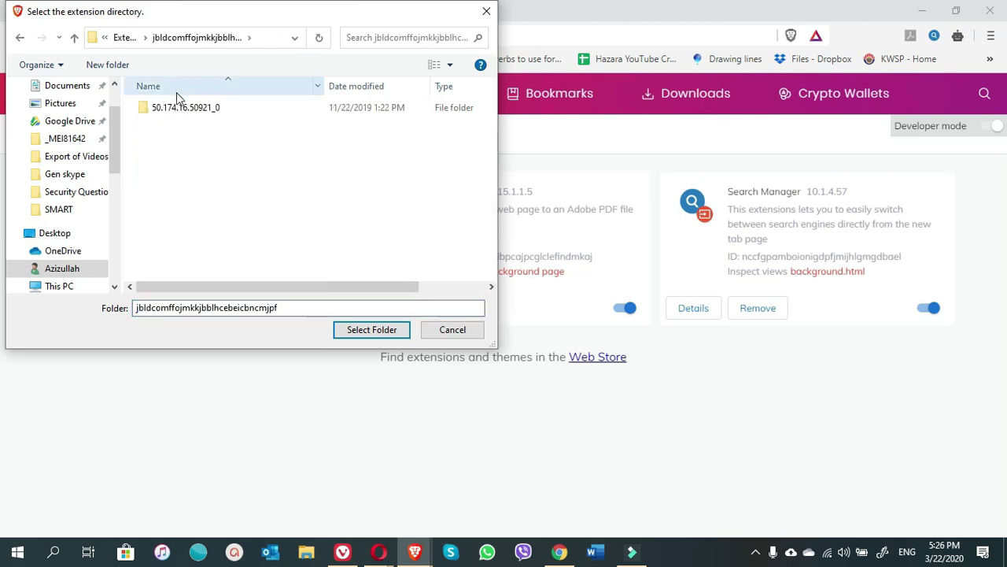
pyautogui.click(177, 106)
pyautogui.click(355, 331)
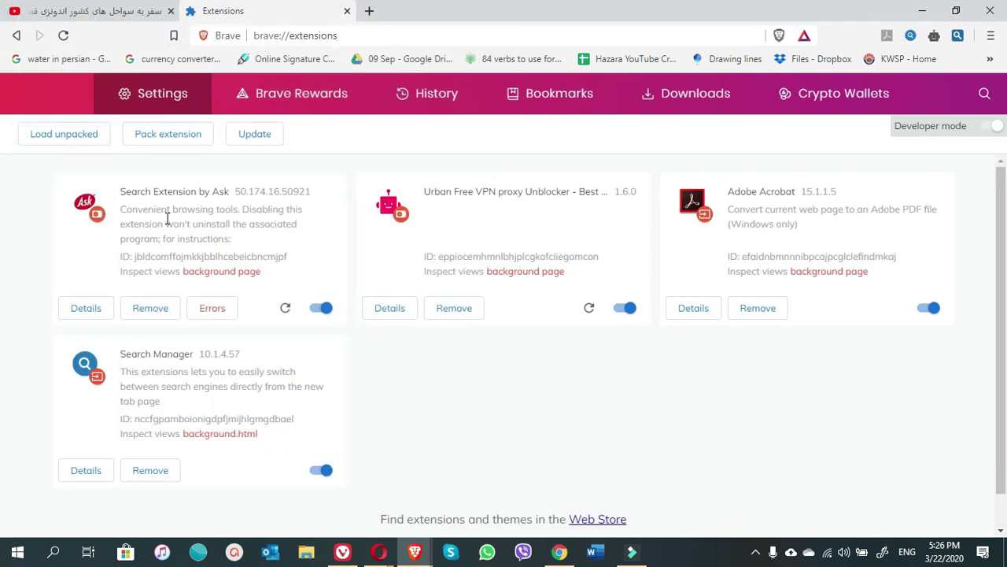
pyautogui.click(157, 312)
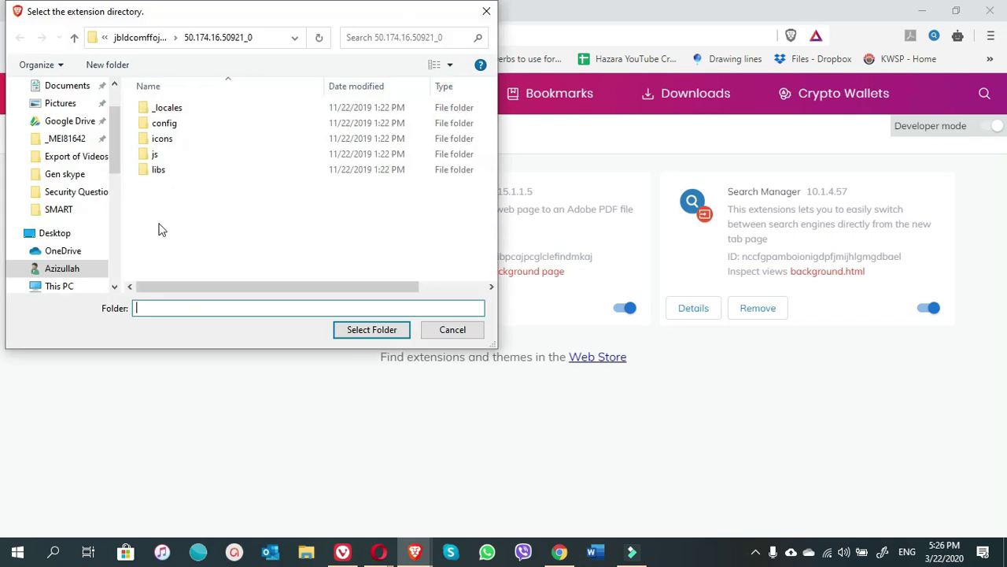
# Step: Load the 14.954.0_0 folder inside kbfnbcaeplbcioakkpcpgfkobkghlhen as an unpacked extension and remove that extension again
pyautogui.click(131, 42)
pyautogui.click(124, 38)
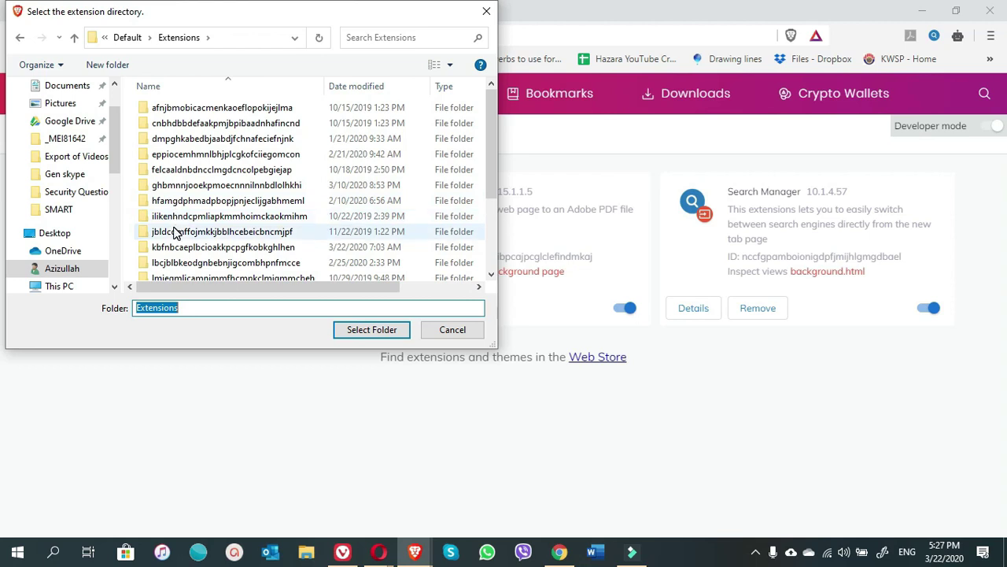
pyautogui.moveTo(177, 248); pyautogui.dragTo(177, 248)
pyautogui.click(169, 112)
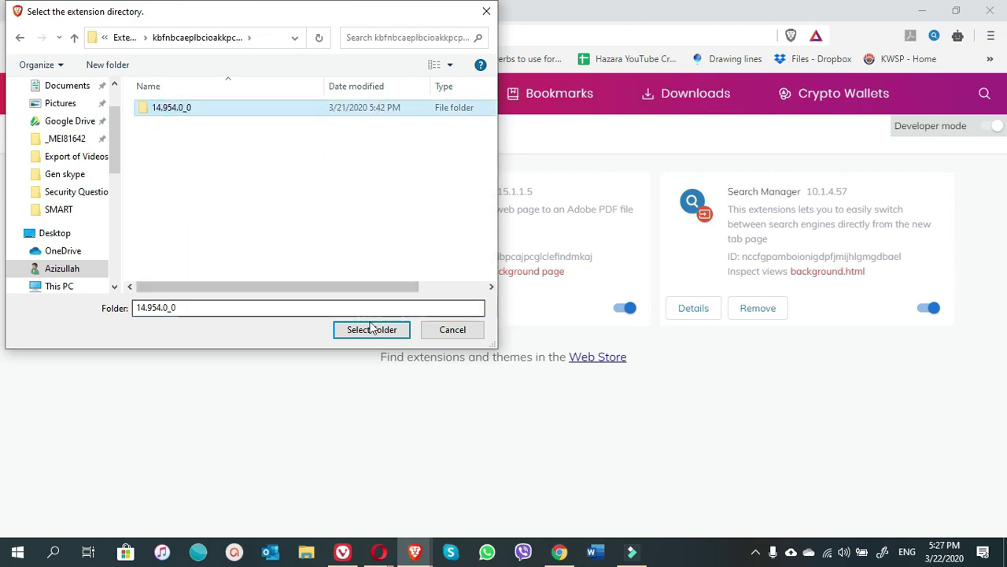
pyautogui.click(364, 331)
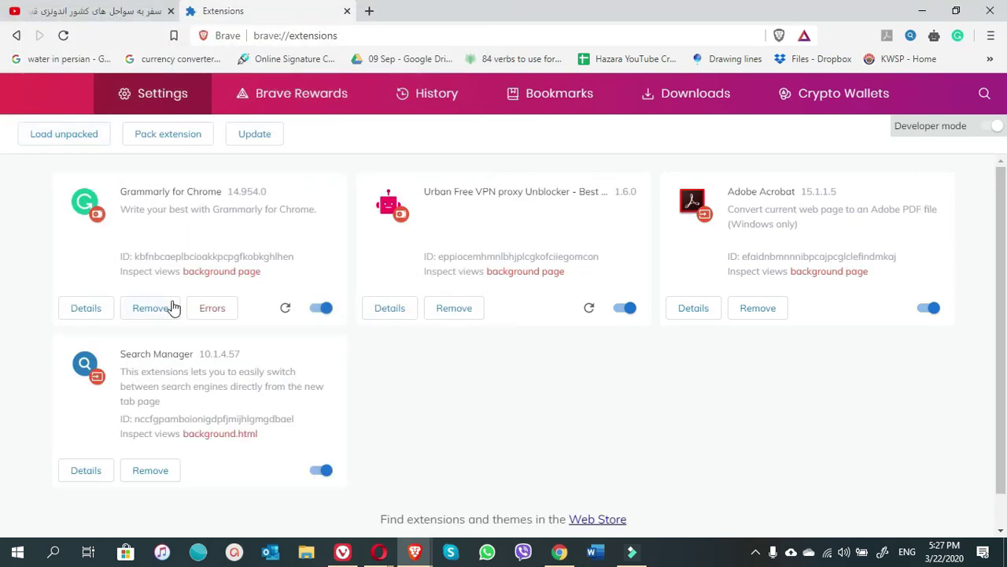
pyautogui.click(150, 307)
pyautogui.click(865, 129)
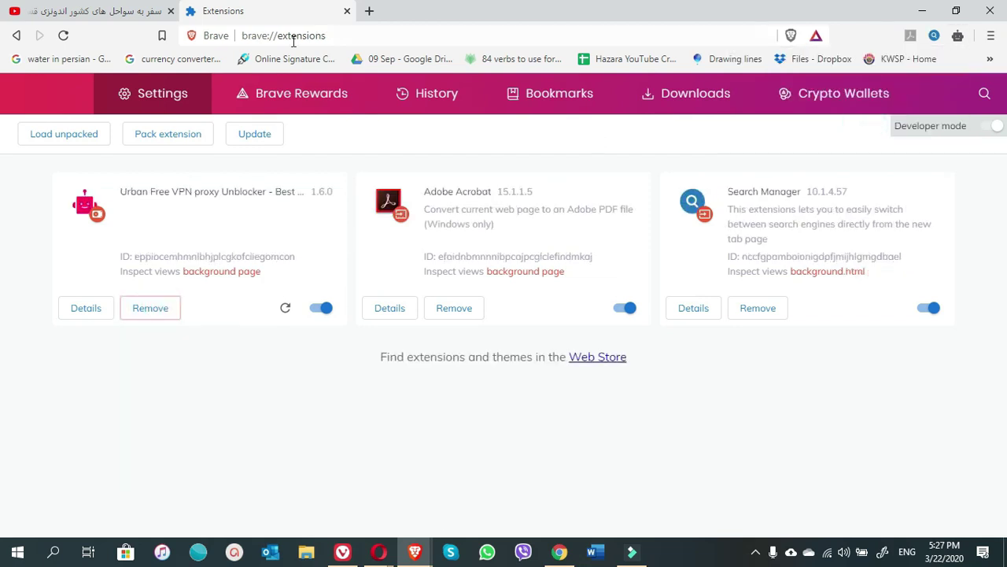
# Step: Load the 3.0.0_0 folder inside lbcjblbkeodgnbebnjigcombhpnfmcce as an unpacked extension
pyautogui.click(64, 134)
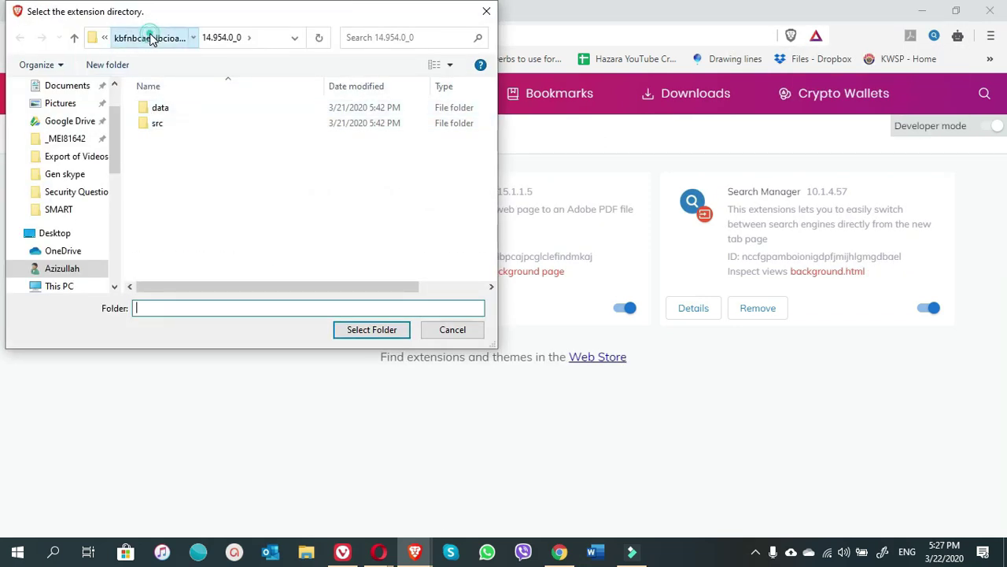
pyautogui.click(134, 38)
pyautogui.click(126, 37)
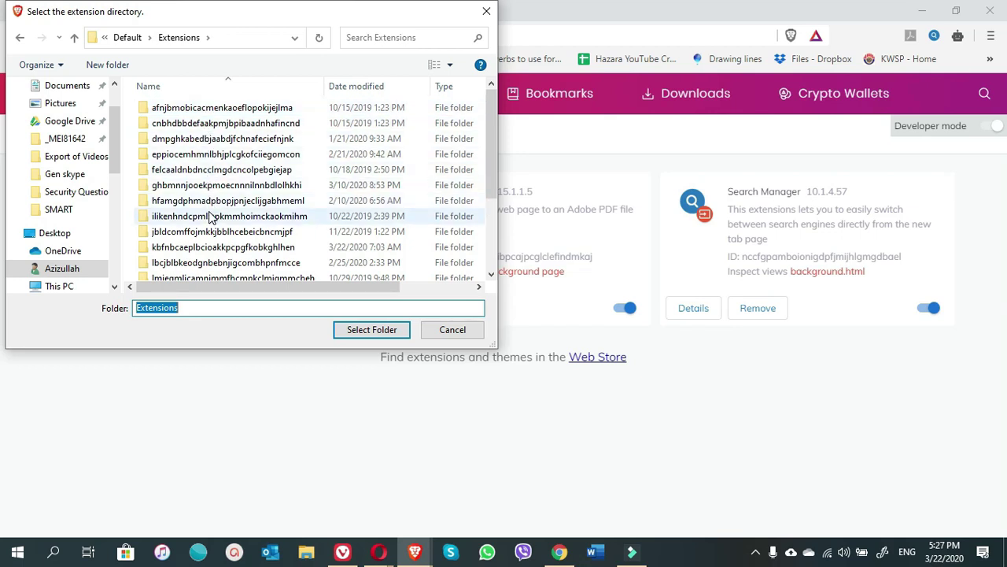
pyautogui.doubleClick(212, 268)
pyautogui.click(170, 113)
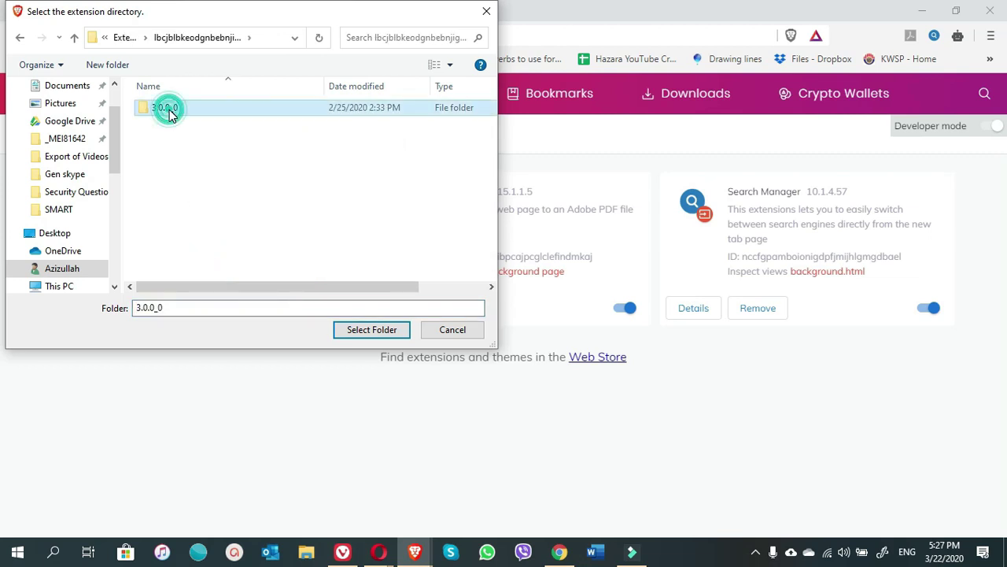
pyautogui.click(354, 333)
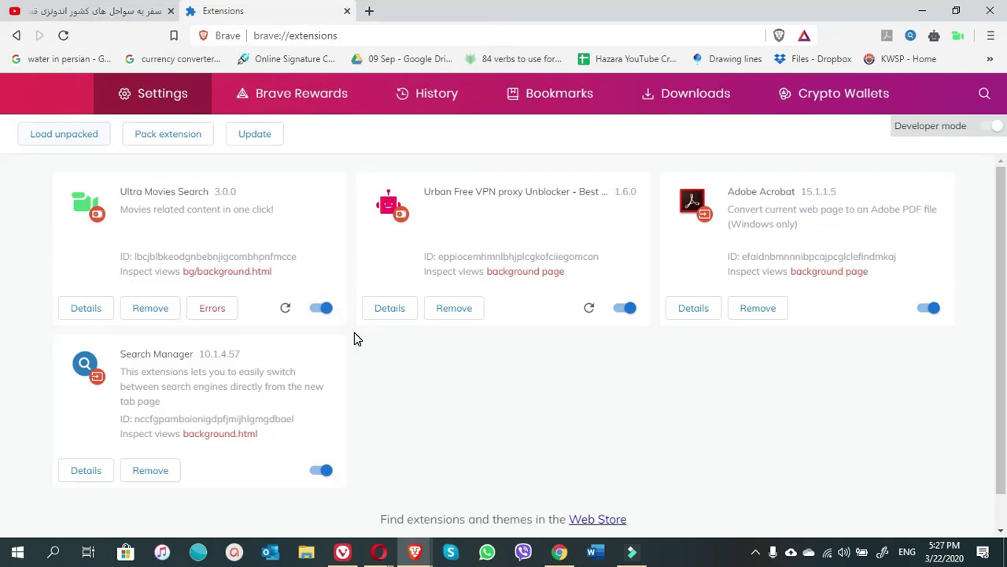
# Step: Remove the Ultra Movies Search extension and close its uninstall page
pyautogui.click(151, 309)
pyautogui.click(865, 131)
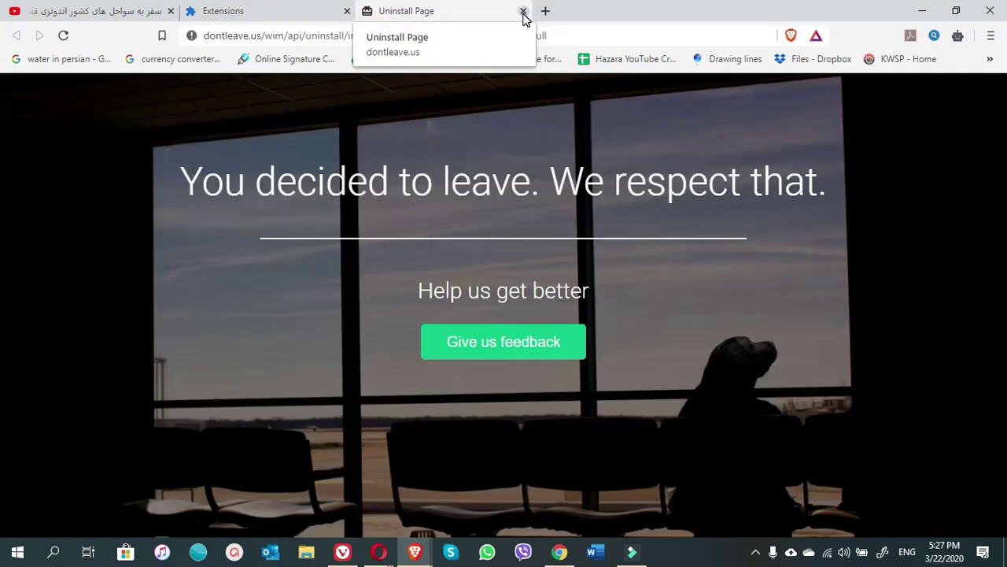
pyautogui.click(524, 11)
# Step: Load the 3.2_0 folder inside lmjegmlicamnimmfhcmpkclmigmmcbeh as an unpacked extension
pyautogui.click(83, 134)
pyautogui.click(130, 37)
pyautogui.click(122, 38)
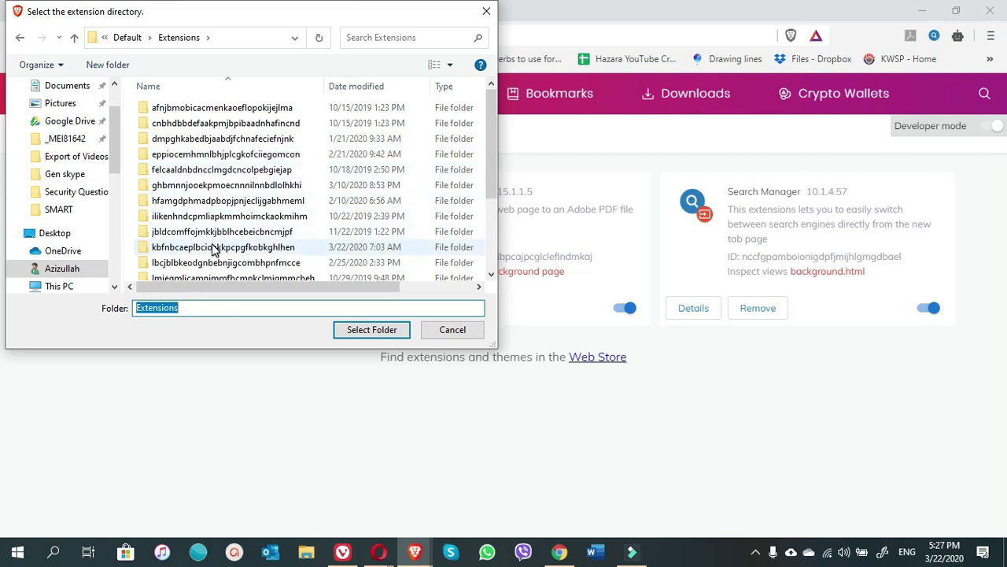
pyautogui.doubleClick(209, 279)
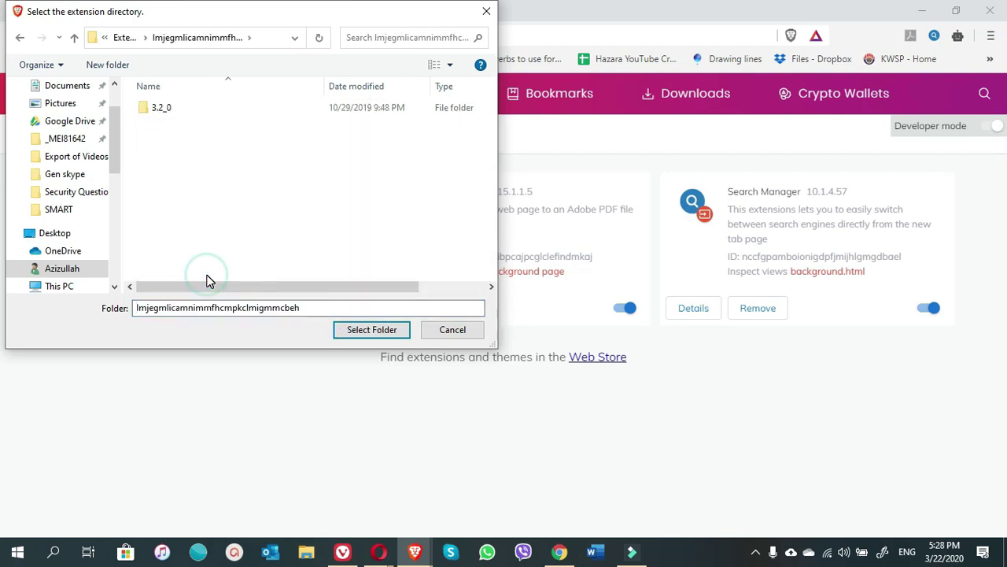
pyautogui.click(160, 107)
pyautogui.click(364, 330)
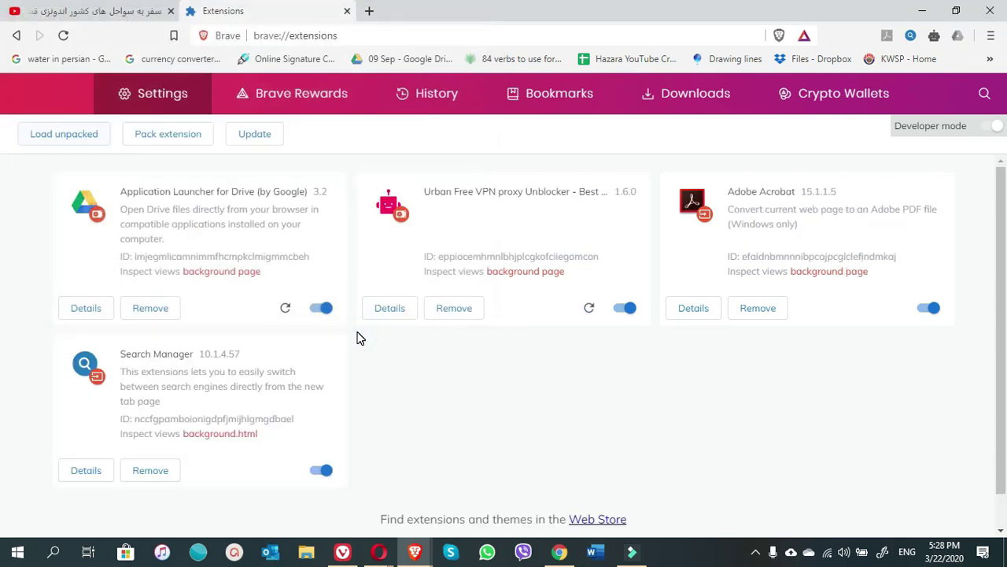
# Step: Load the version folder inside mhkhmbddkmdggbhaaaodilponhnccicb as an unpacked extension
pyautogui.click(83, 142)
pyautogui.click(146, 39)
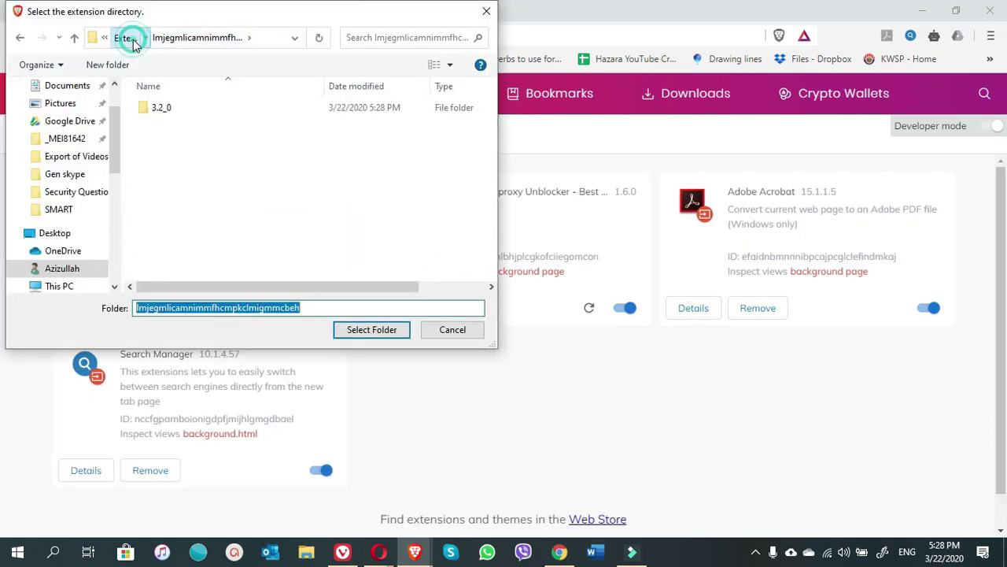
pyautogui.click(128, 37)
pyautogui.click(219, 279)
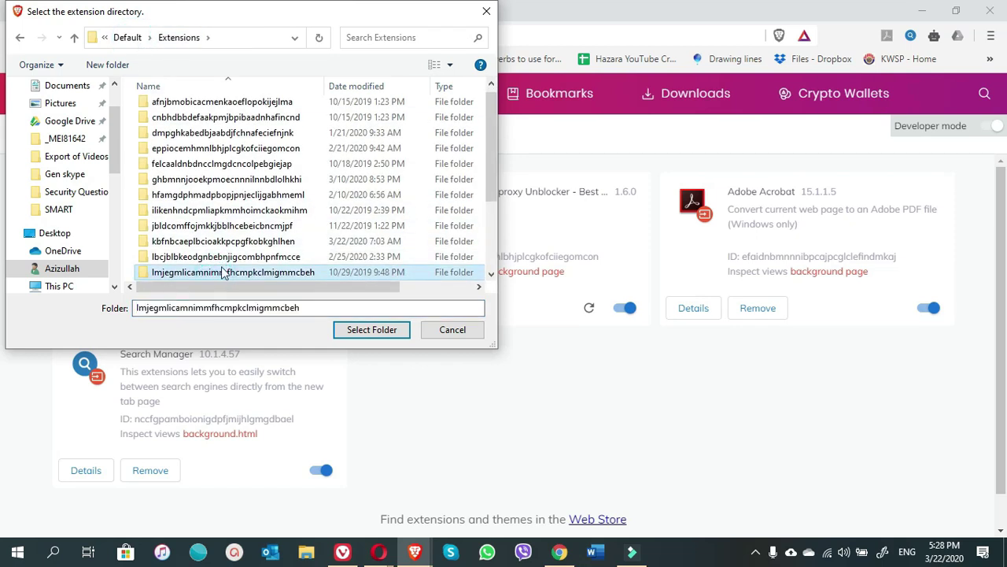
pyautogui.scroll(-3, 262, 244)
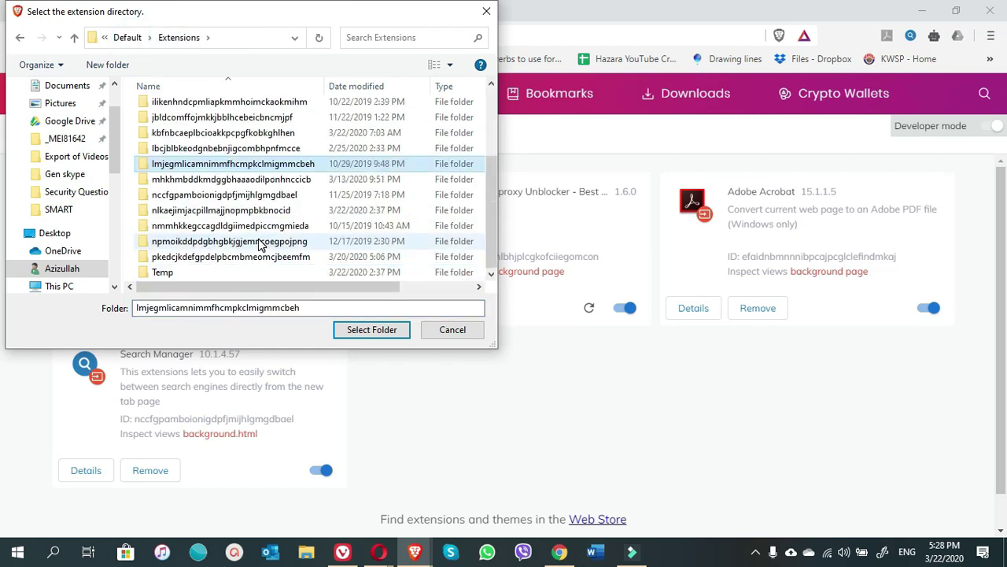
pyautogui.click(186, 180)
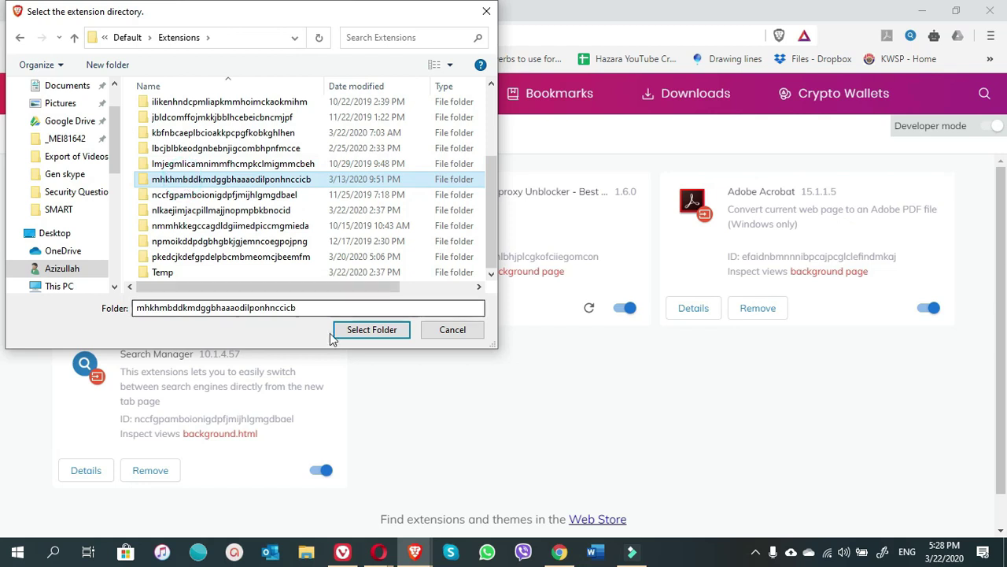
pyautogui.click(372, 329)
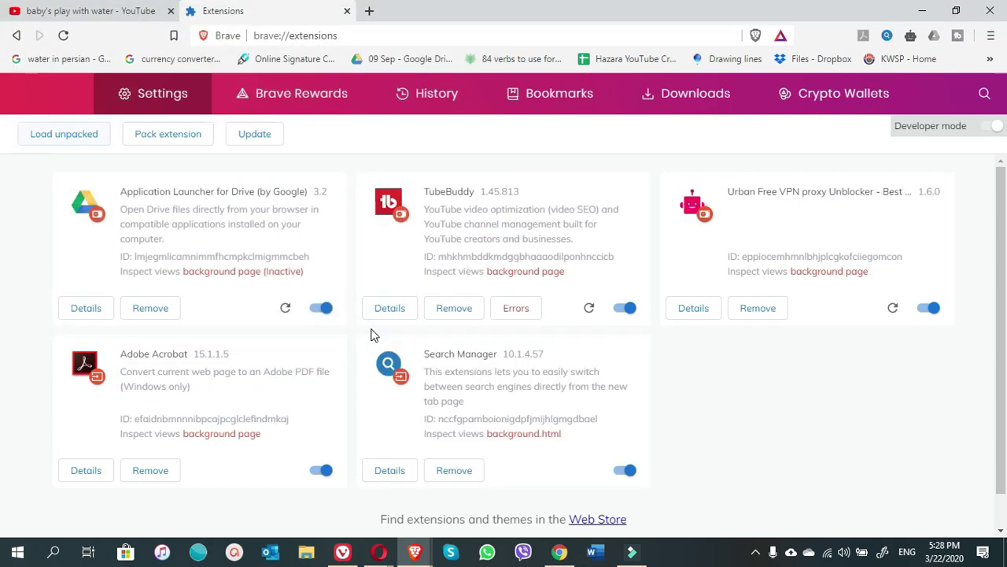
# Step: Remove the TubeBuddy and Application Launcher for Drive extensions
pyautogui.click(447, 310)
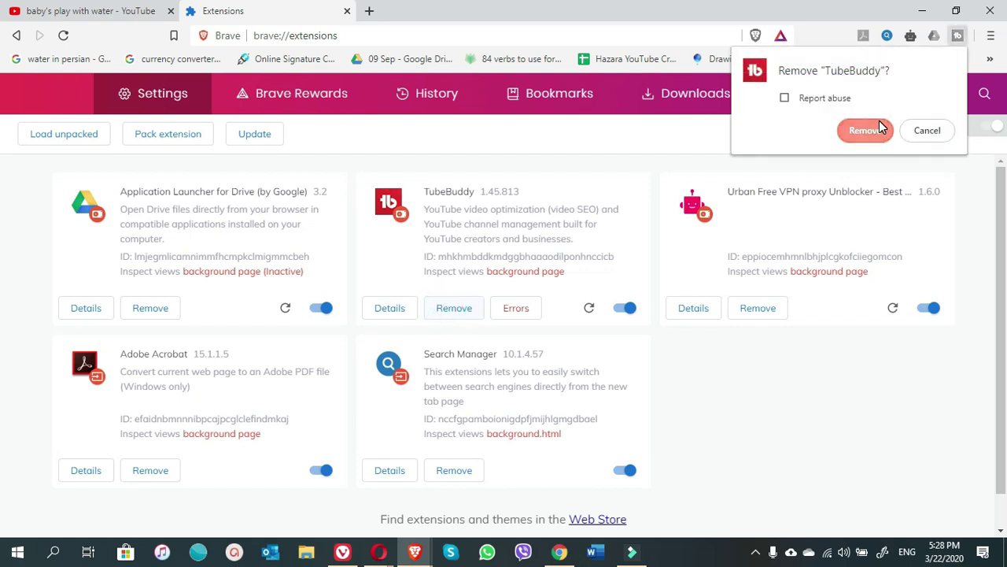
pyautogui.click(882, 126)
pyautogui.click(149, 308)
pyautogui.click(865, 137)
# Step: Load the 10.1.4.57_0 folder inside nccfgpamboionigdpfjmijhlgmgdbael as an unpacked extension
pyautogui.click(77, 144)
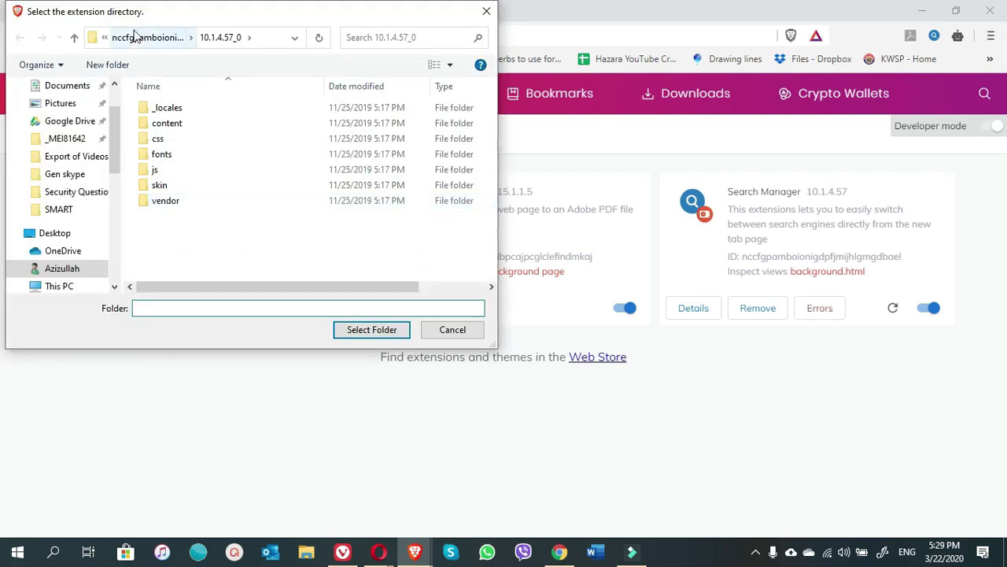
pyautogui.click(135, 39)
pyautogui.click(124, 39)
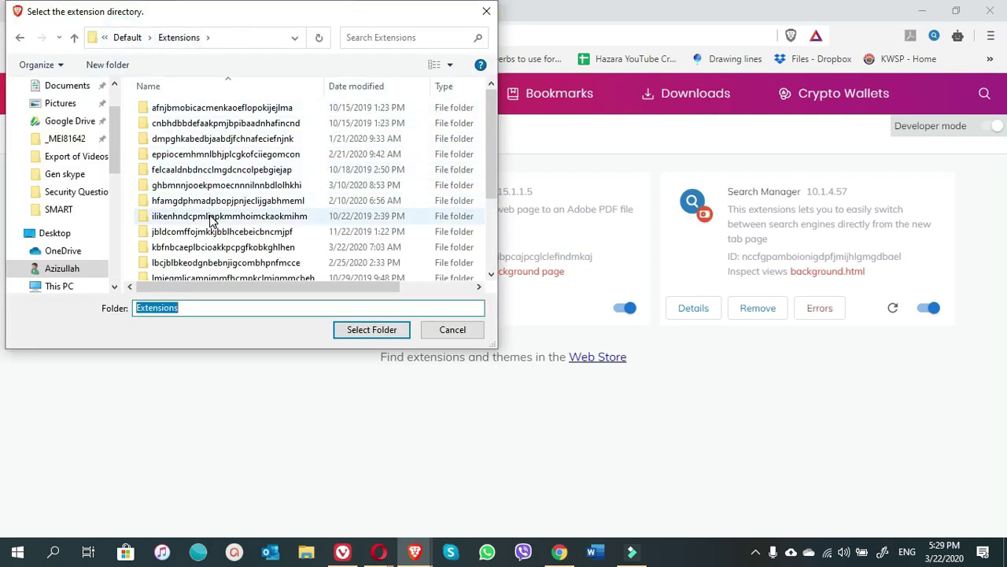
pyautogui.click(209, 277)
pyautogui.scroll(-3, 246, 260)
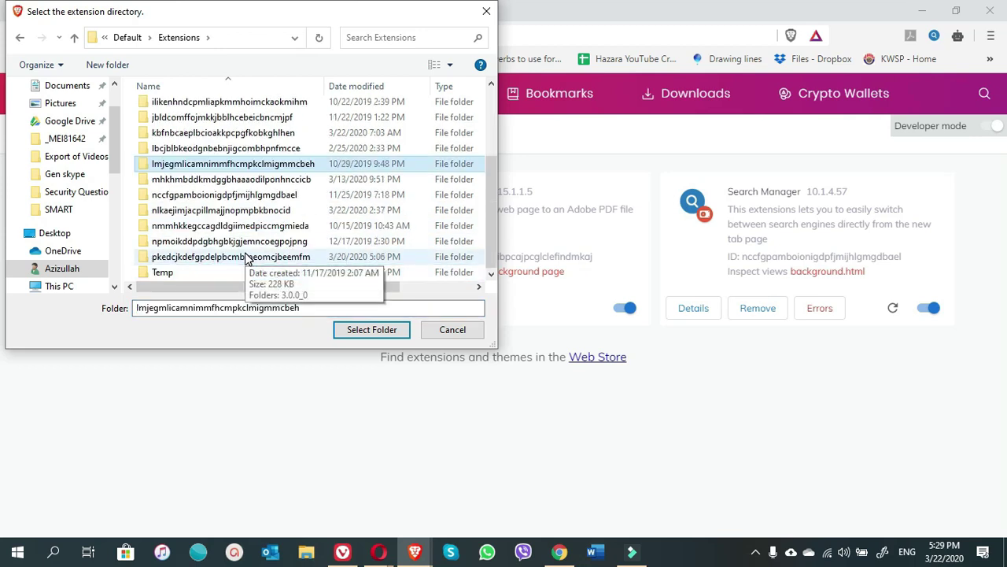
pyautogui.click(211, 195)
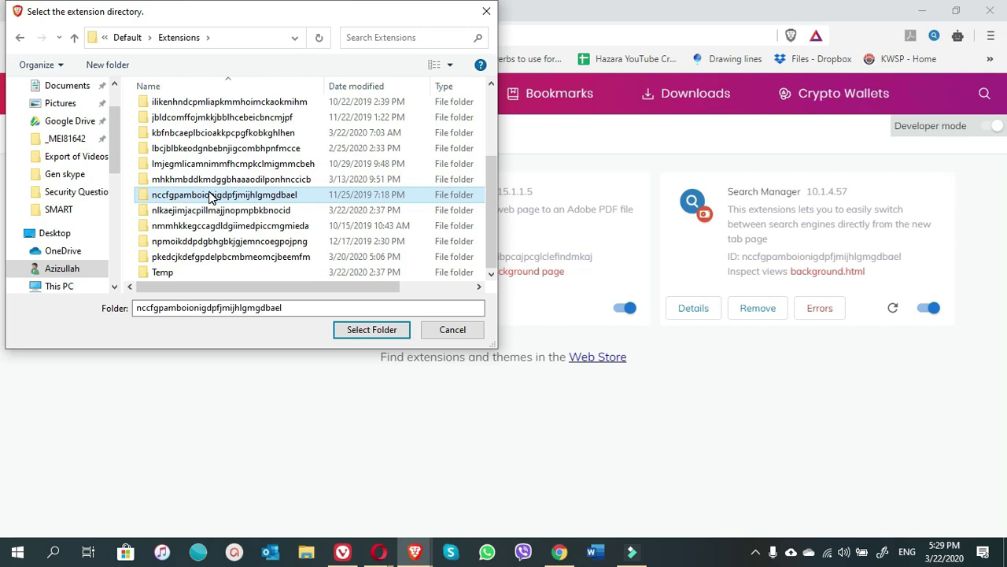
pyautogui.doubleClick(210, 194)
pyautogui.click(174, 110)
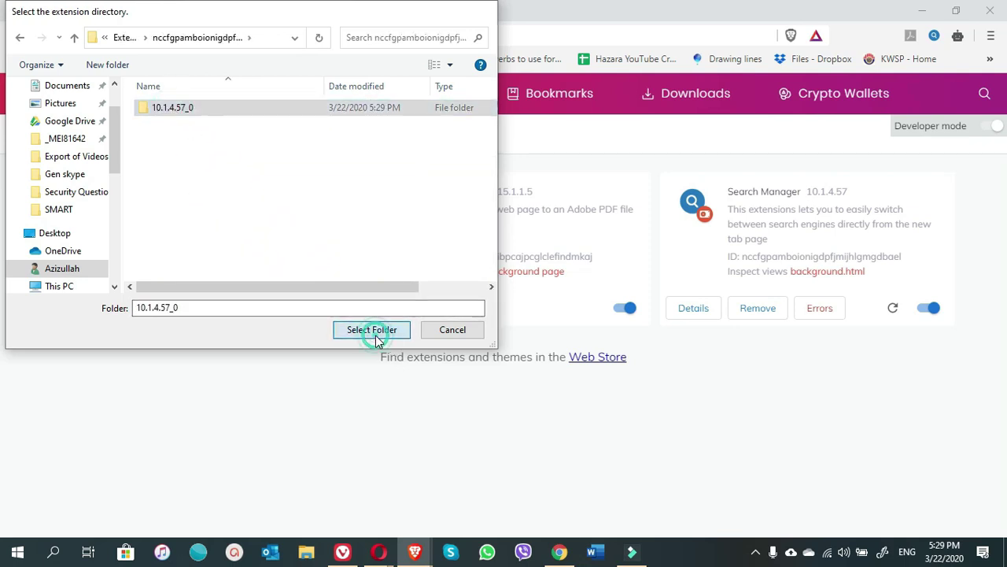
pyautogui.click(373, 331)
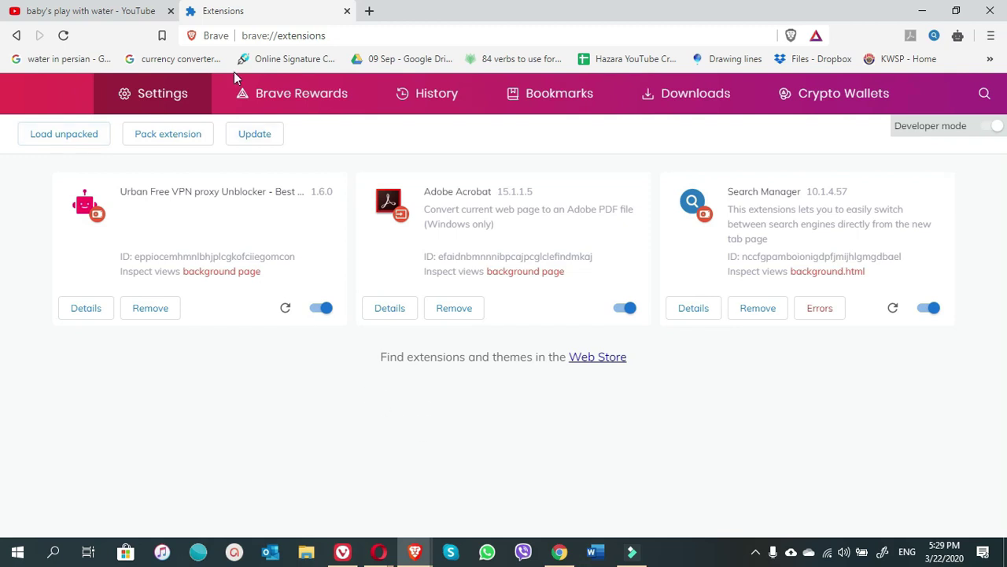
# Step: Load the 0.7.1_0 folder inside nlkaejimjacpillmajjnopmpbkbnocid as an unpacked extension
pyautogui.click(79, 134)
pyautogui.click(141, 40)
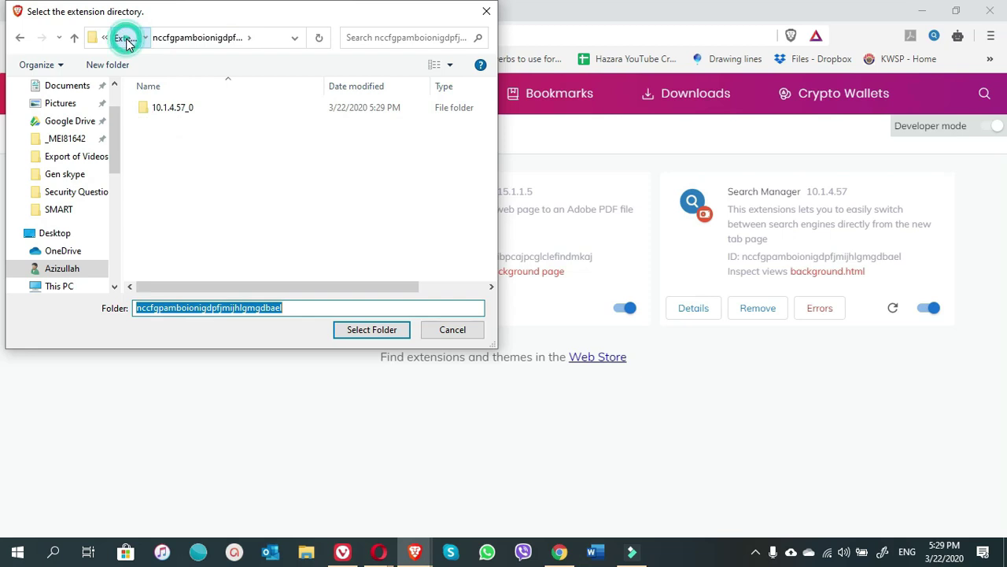
pyautogui.click(124, 38)
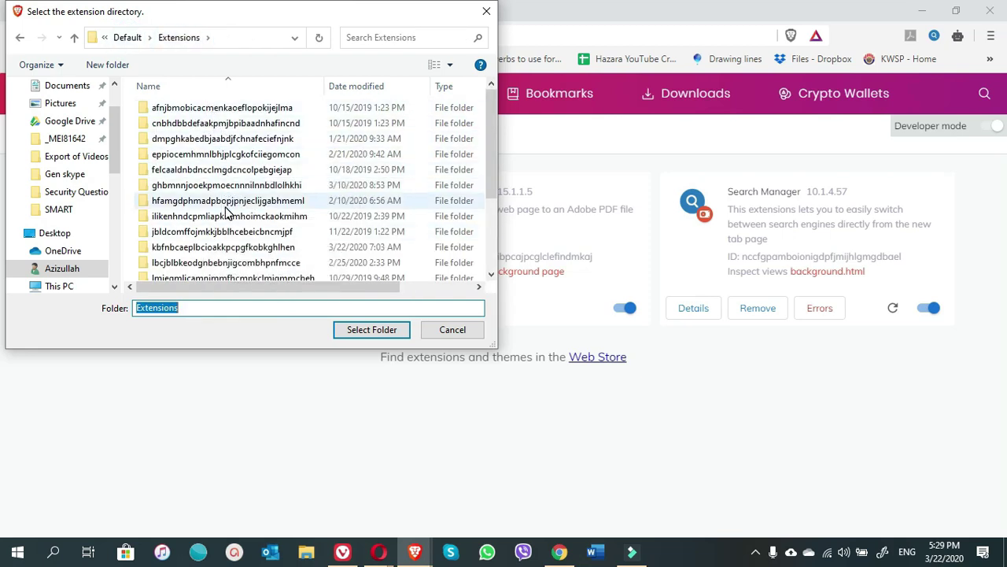
pyautogui.click(232, 280)
pyautogui.scroll(-3, 232, 281)
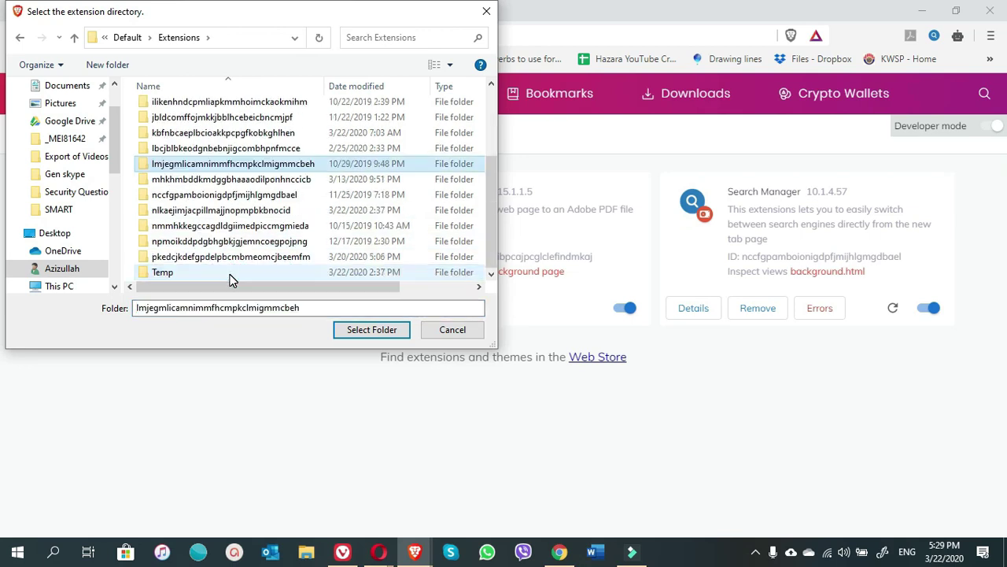
pyautogui.doubleClick(188, 210)
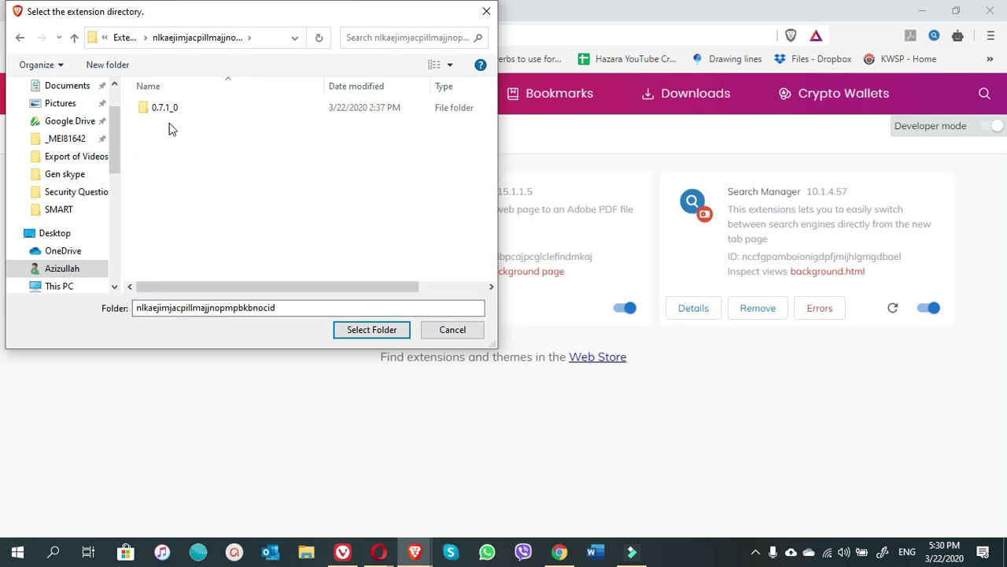
pyautogui.click(171, 108)
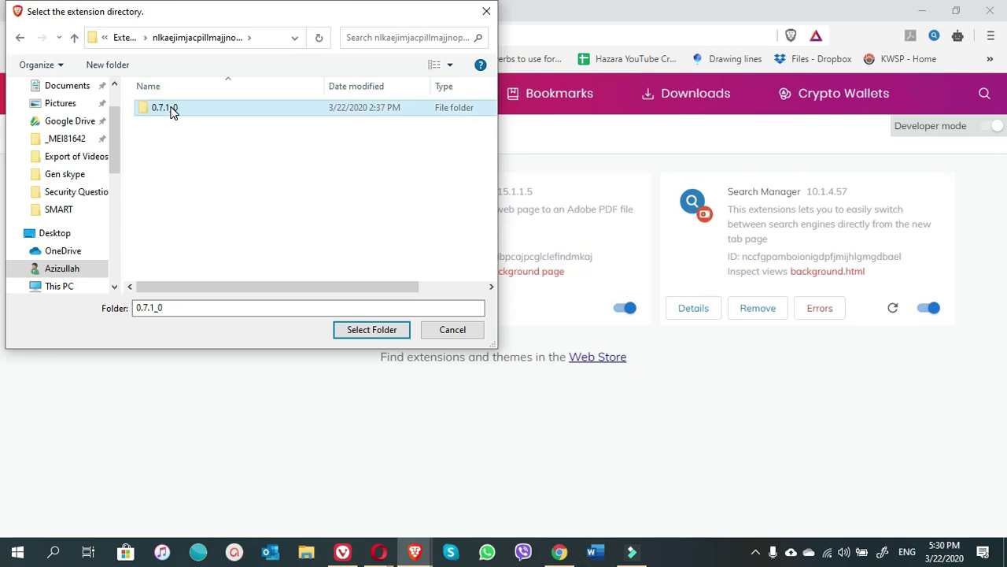
pyautogui.click(362, 330)
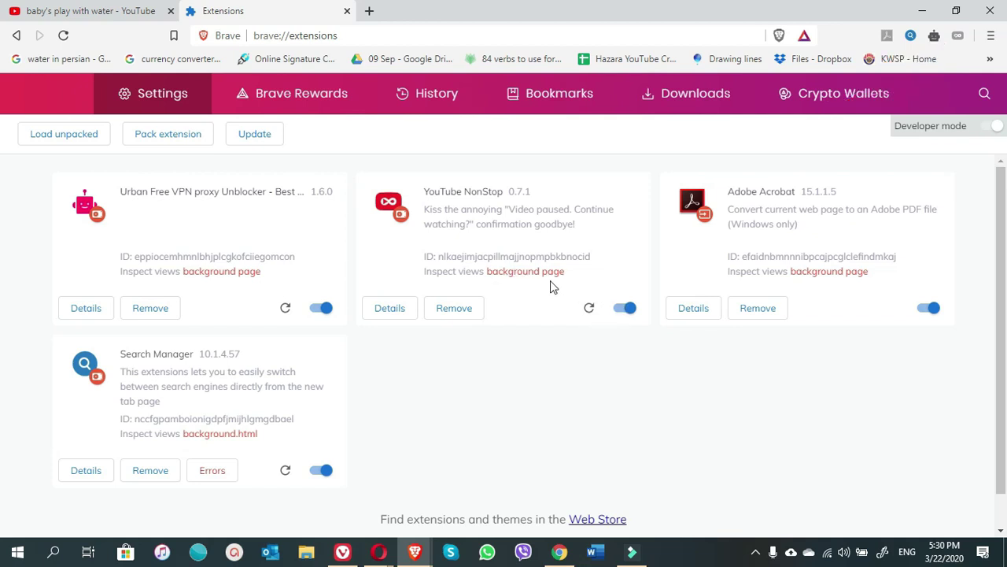
# Step: Go to youtube.com in the current tab in place of the extensions page
pyautogui.click(394, 35)
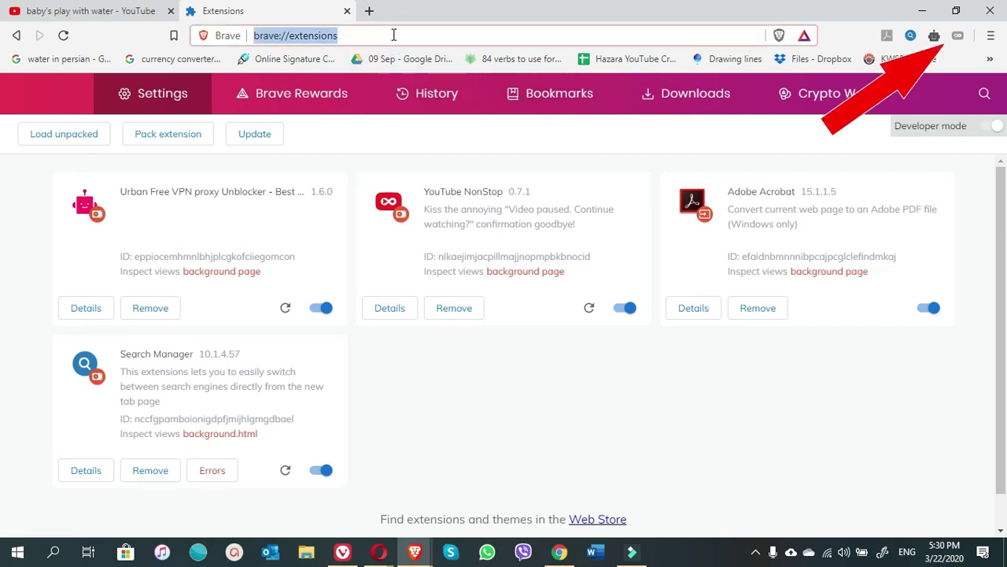
pyautogui.write('youtube.com')
pyautogui.press('Return')
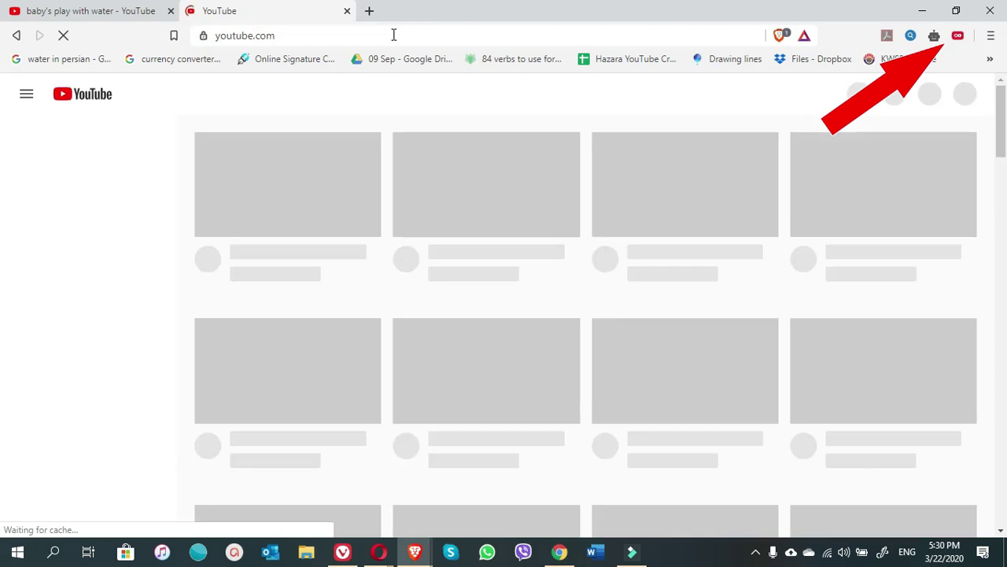